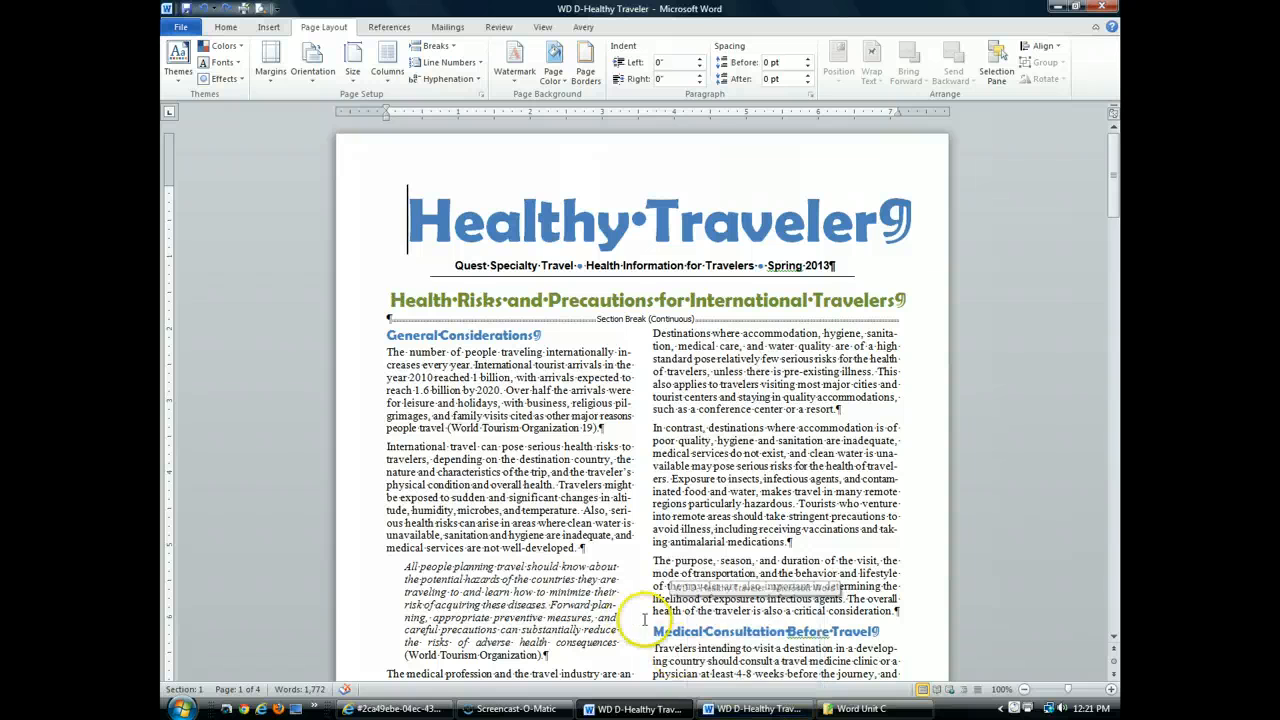
Compare the page 3 item lists of the working newsletter with the footnotes in the finished copy of the document
scroll(623, 629, "down", 10)
scroll(638, 622, "down", 20)
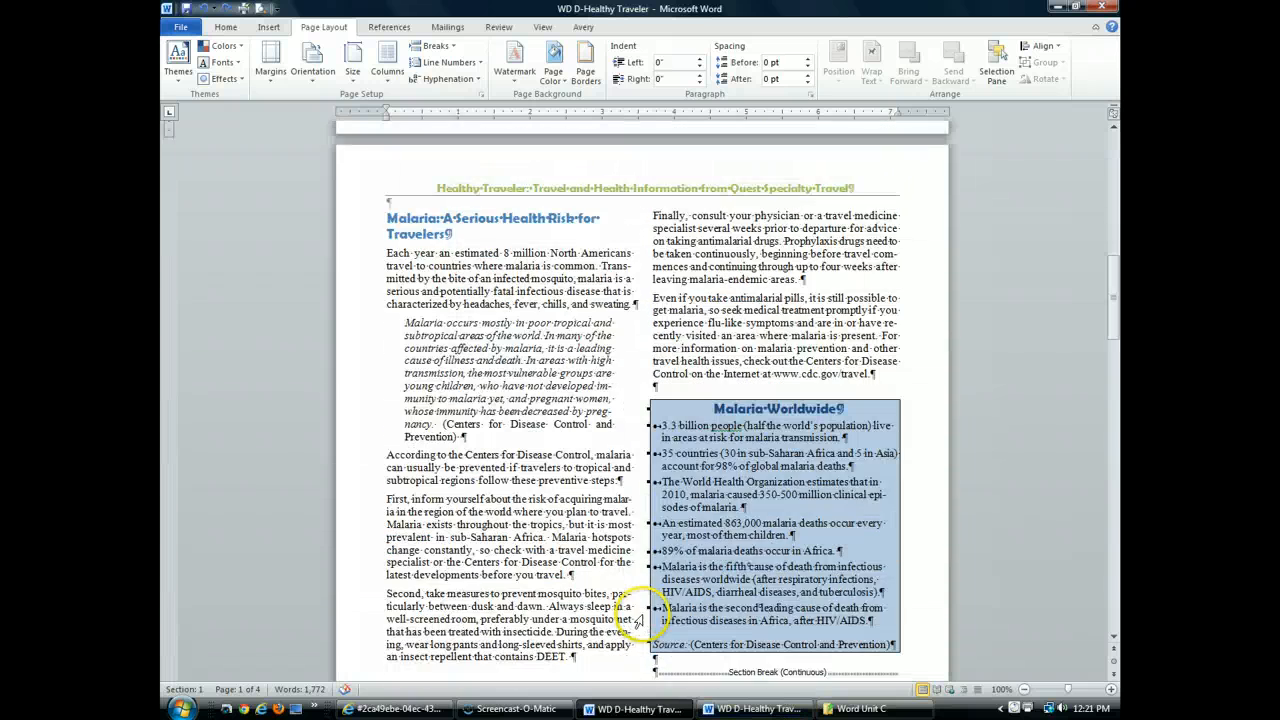
scroll(638, 622, "down", 4)
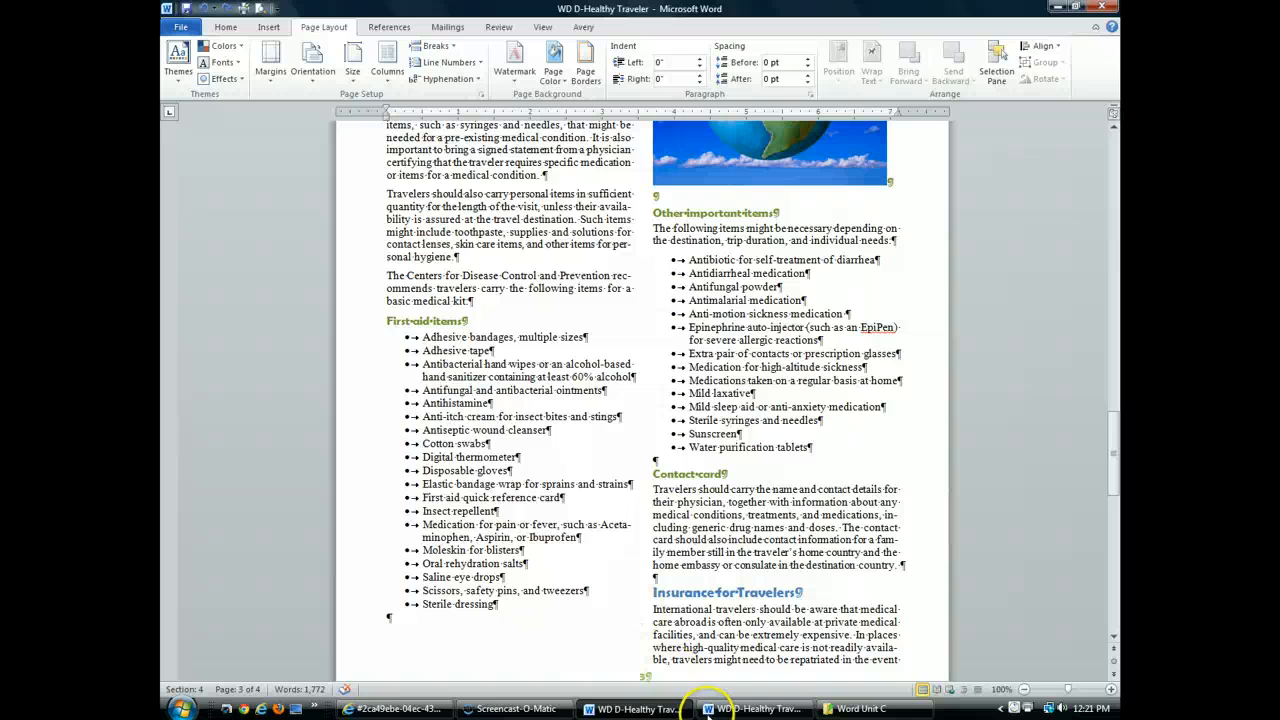
left_click(730, 710)
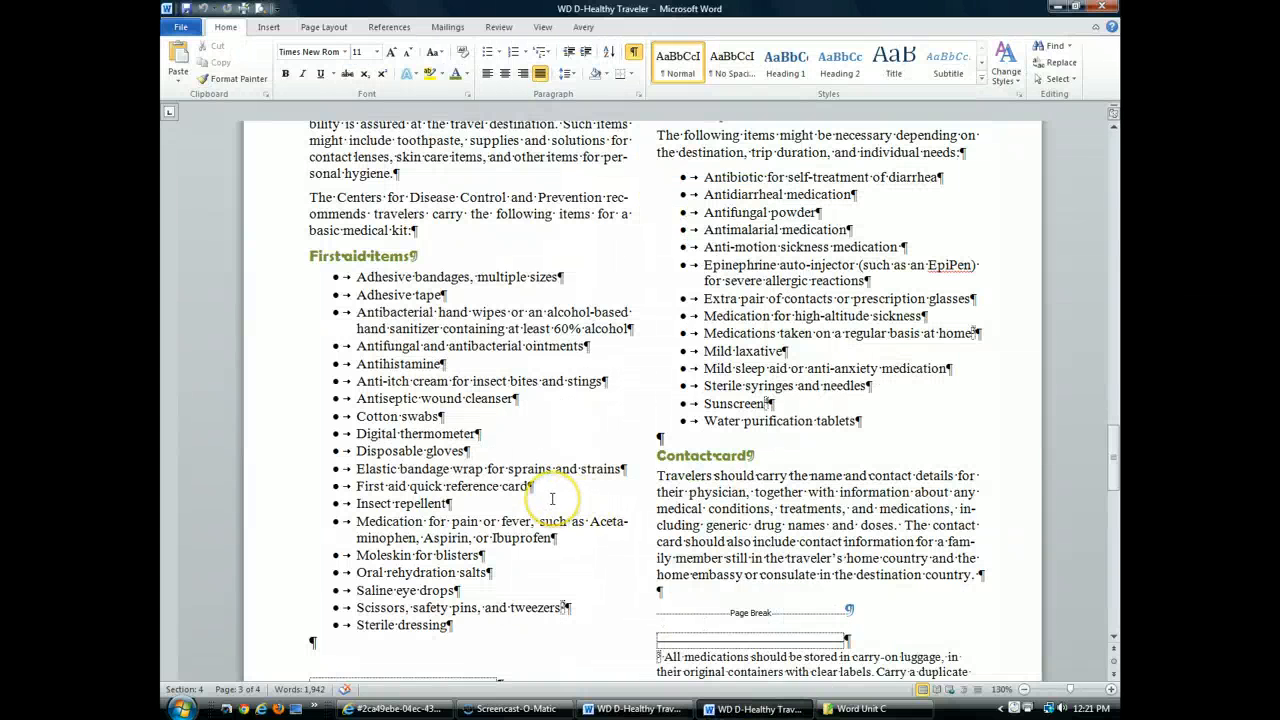
scroll(552, 498, "down", 2)
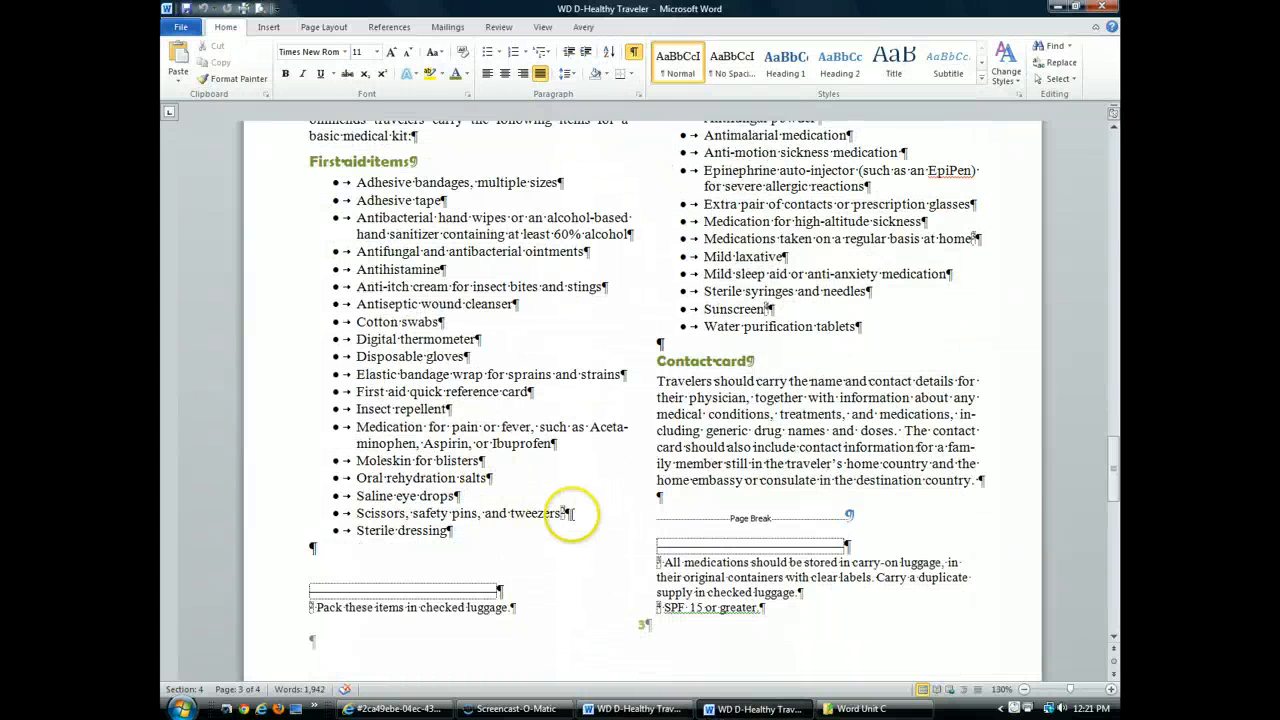
mouse_move(568, 514)
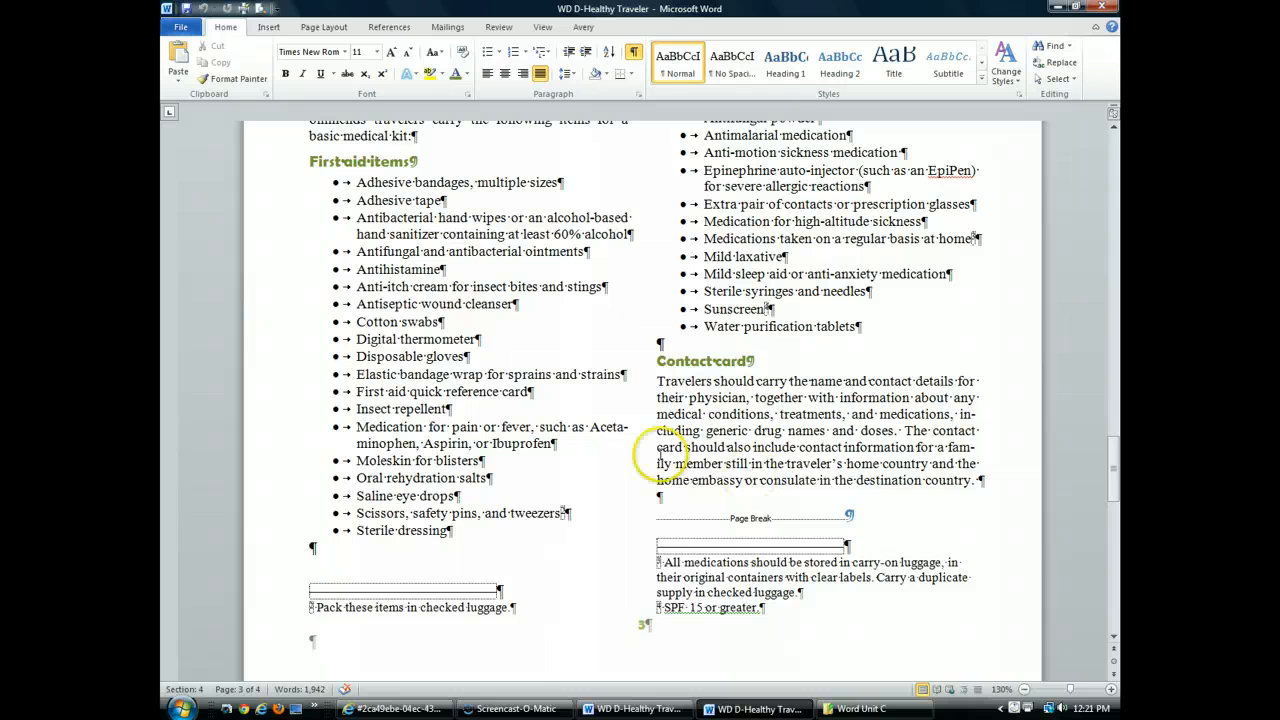
left_click(688, 706)
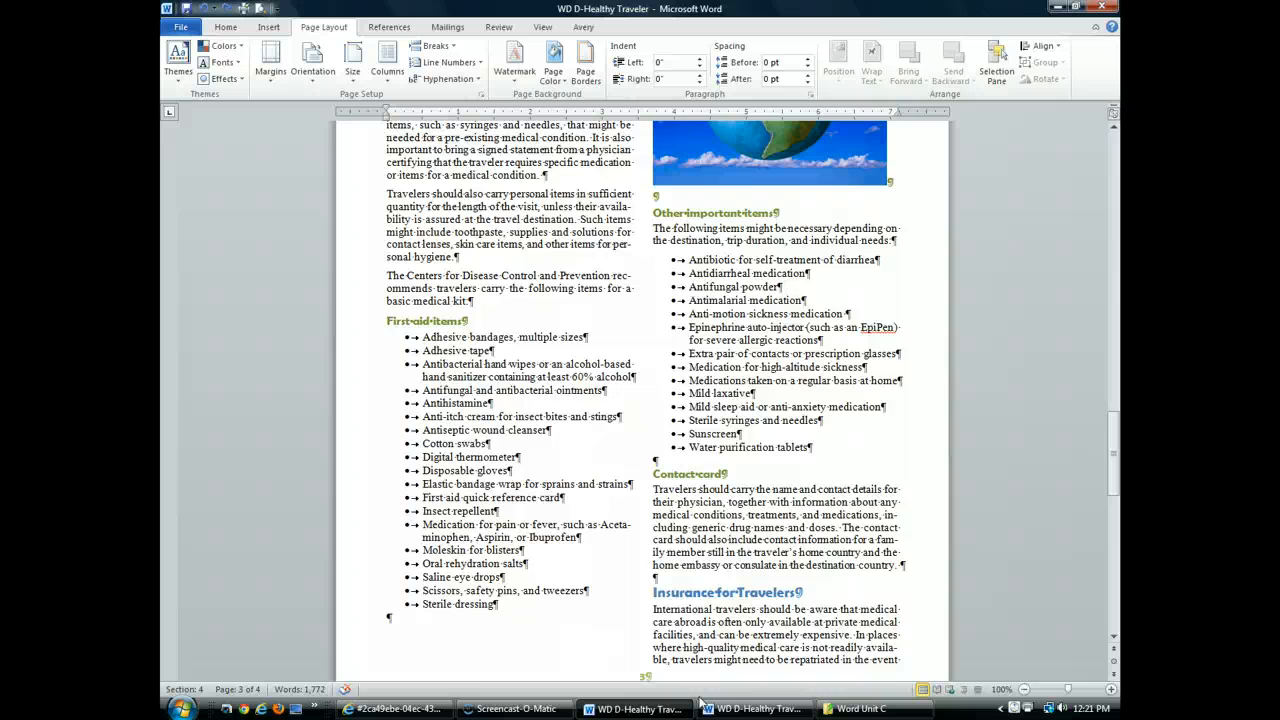
left_click(700, 703)
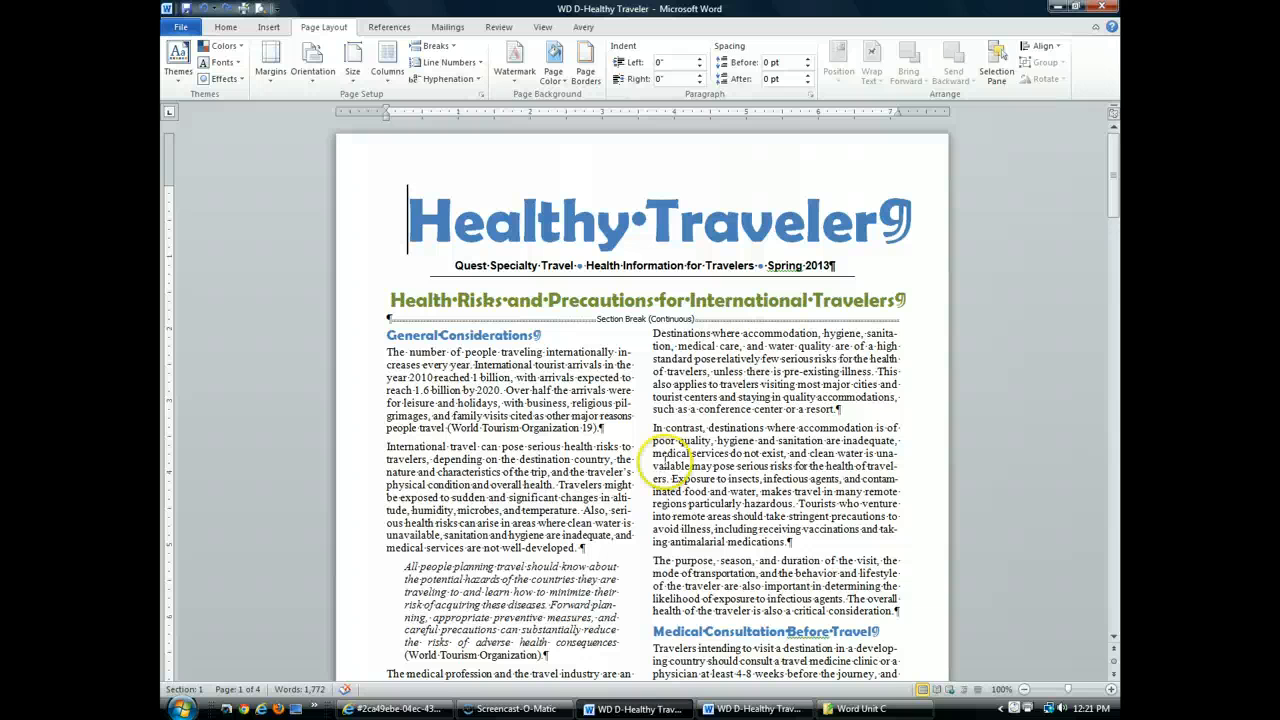
Insert a footnote after "such as a conference center or a resort.", paste the copied text about traveler behavior, and correct its misspelled word to "area"
left_click(822, 397)
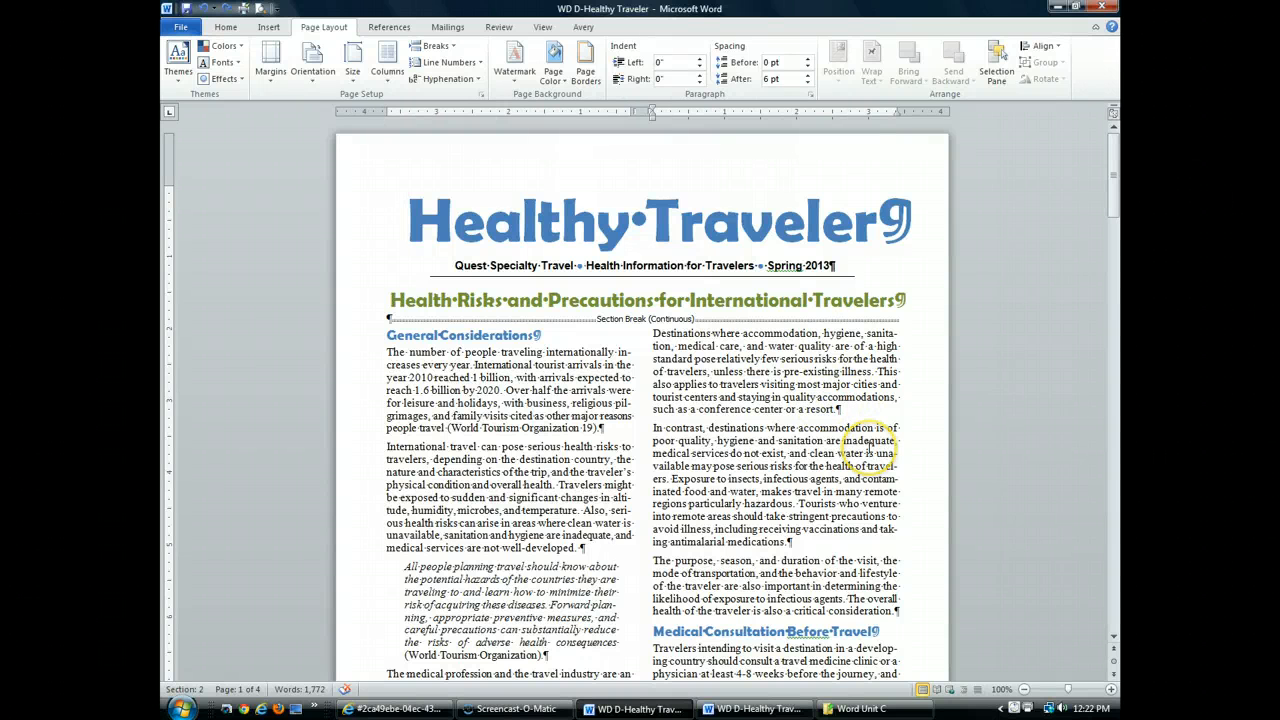
left_click(836, 409)
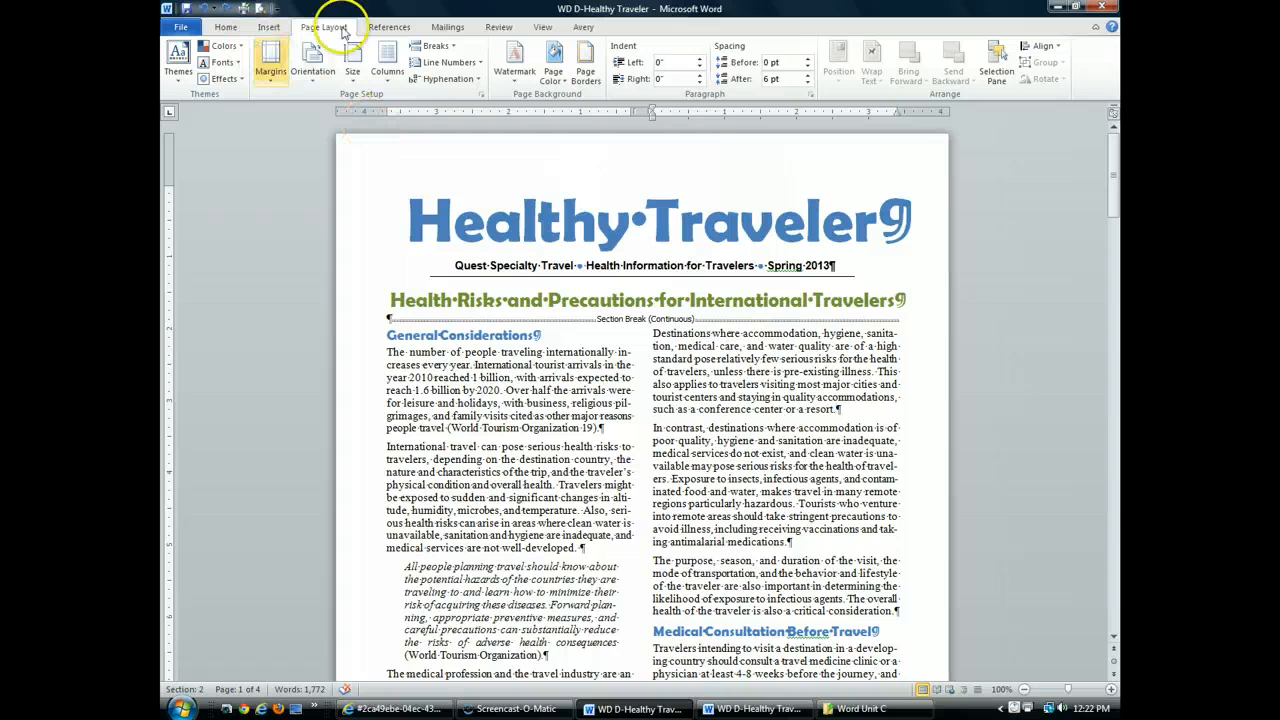
left_click(387, 29)
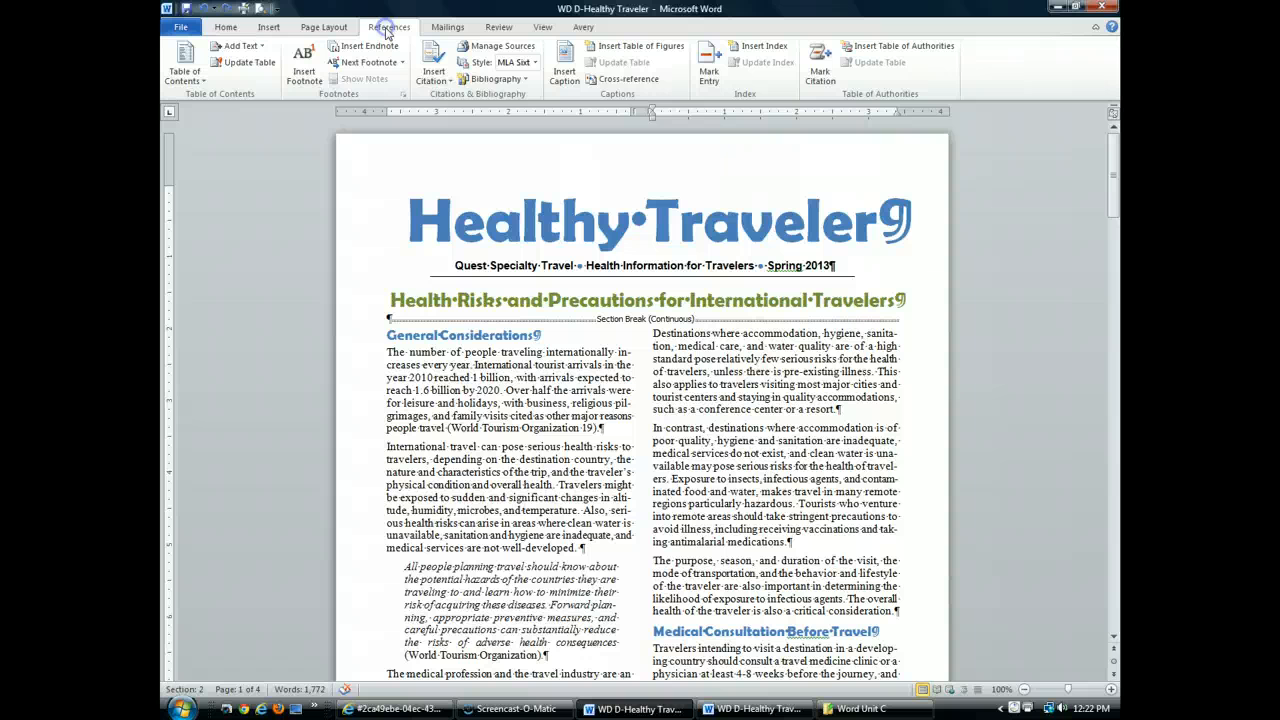
left_click(310, 75)
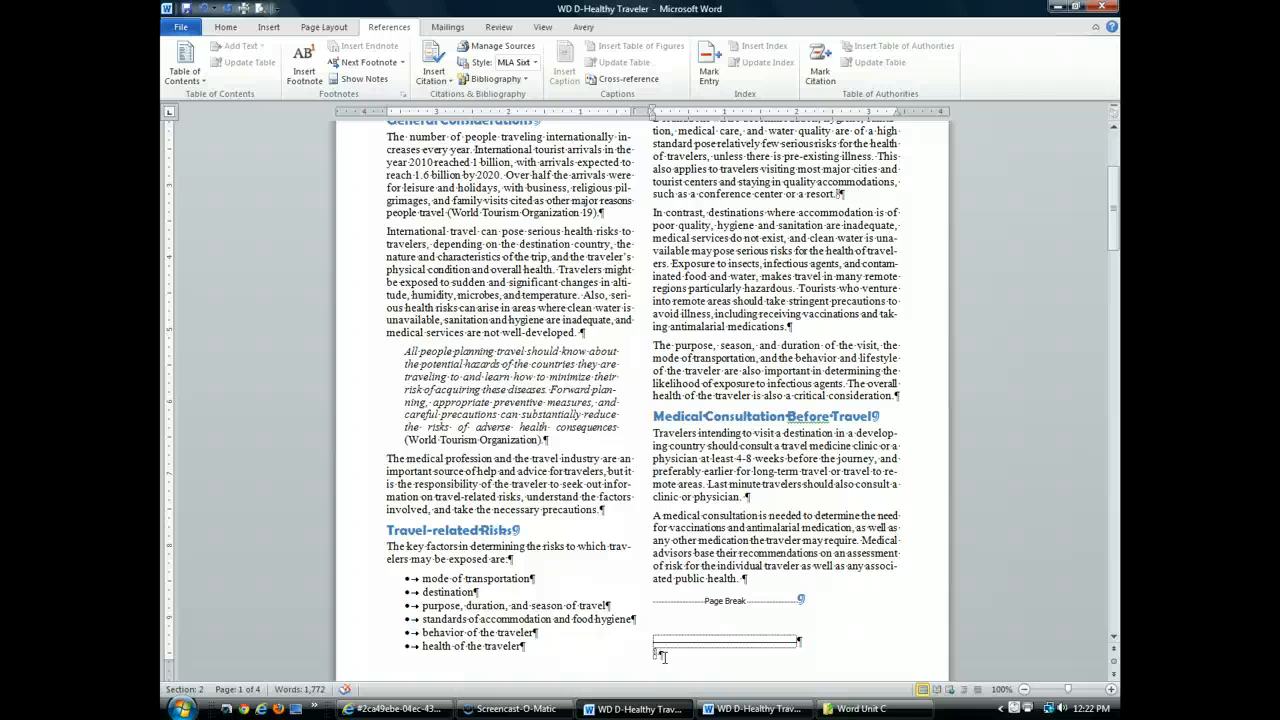
type("Behavior is a critical factor, regardless of the quality of accommodations. For example, going outdoors in a malaria-endemic ara could result in becoming infected with malaria.")
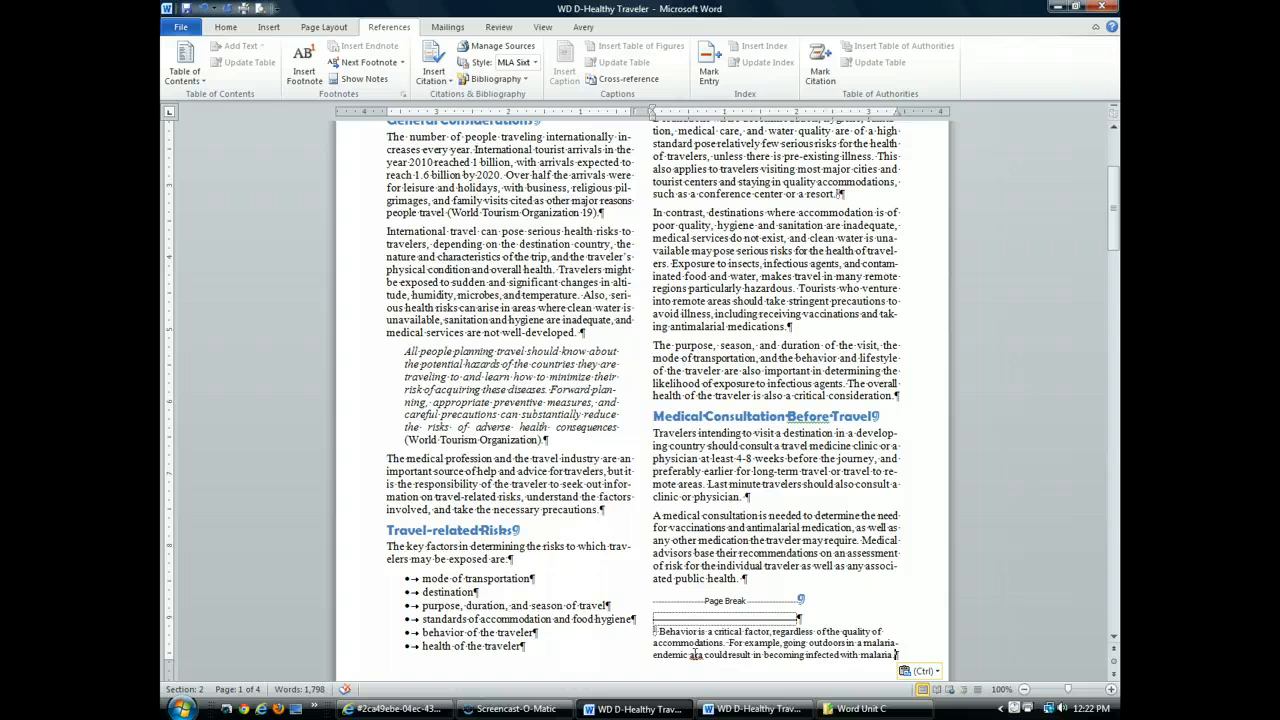
right_click(697, 655)
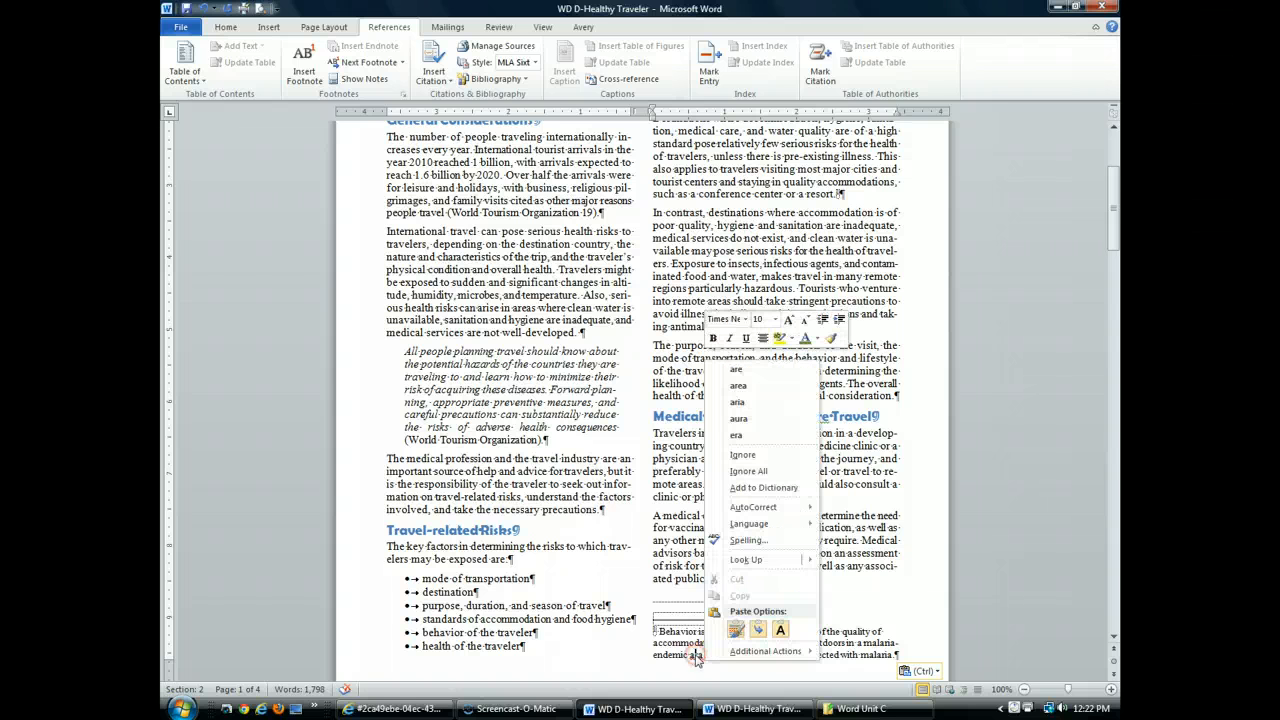
left_click(770, 386)
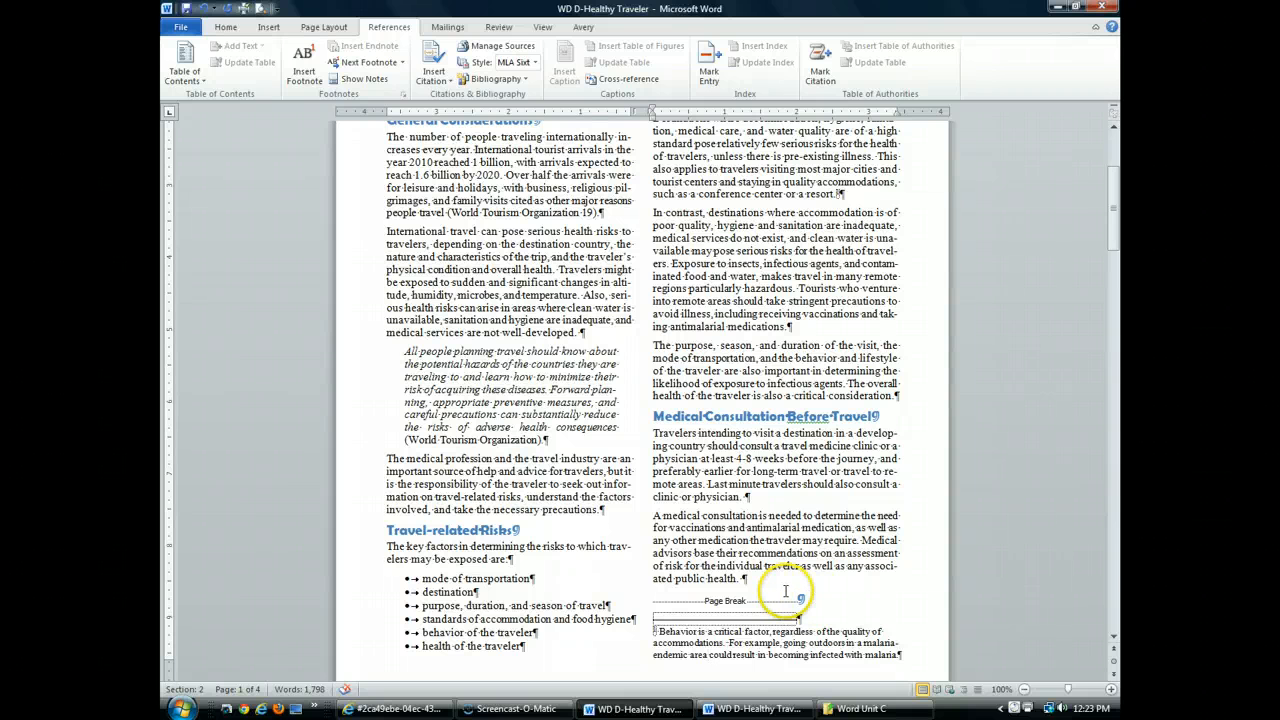
In the First aid items list, add a footnote after "Scissors, safety pins, and tweezers" reading "Pack these items in checked luggage."
scroll(715, 598, "down", 6)
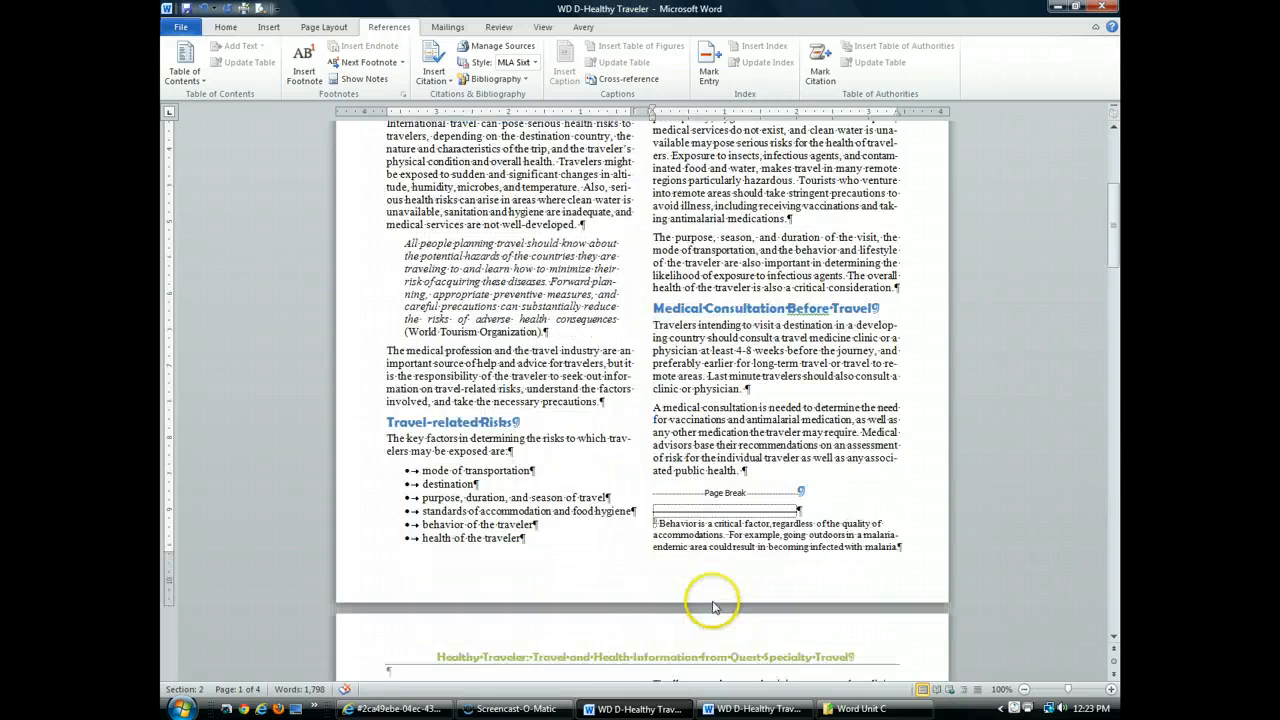
scroll(713, 598, "down", 20)
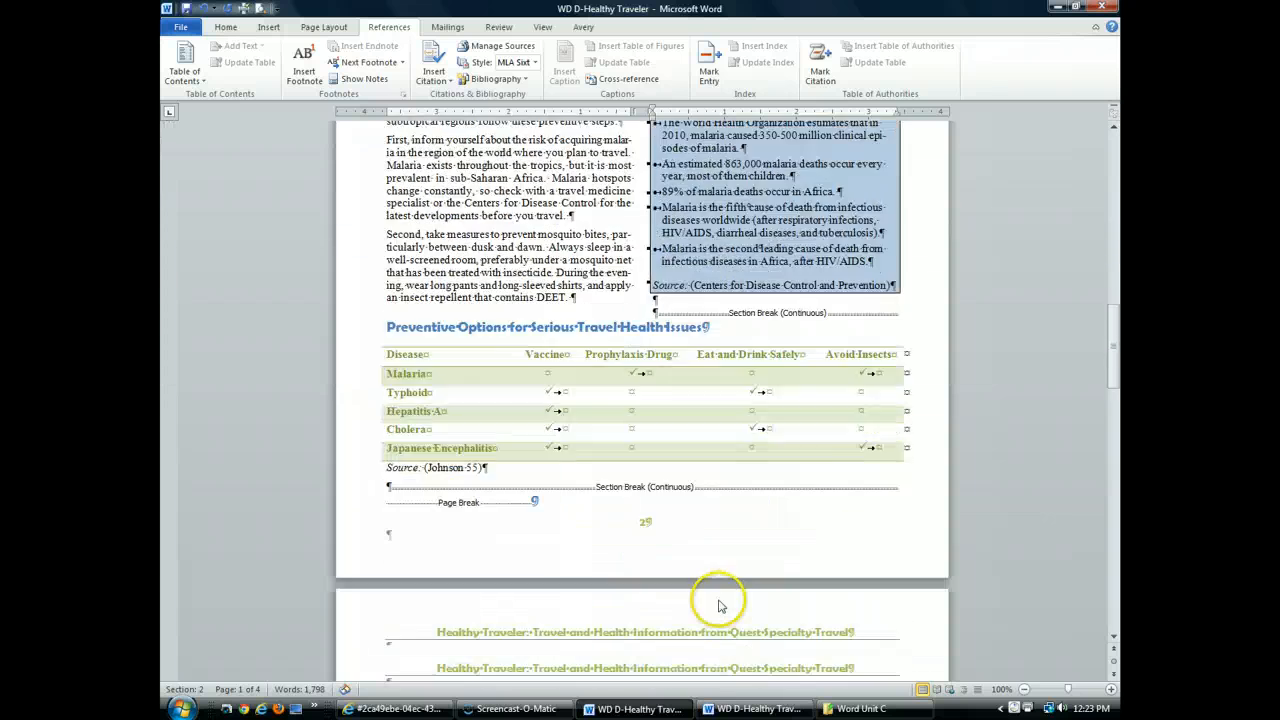
scroll(718, 598, "down", 6)
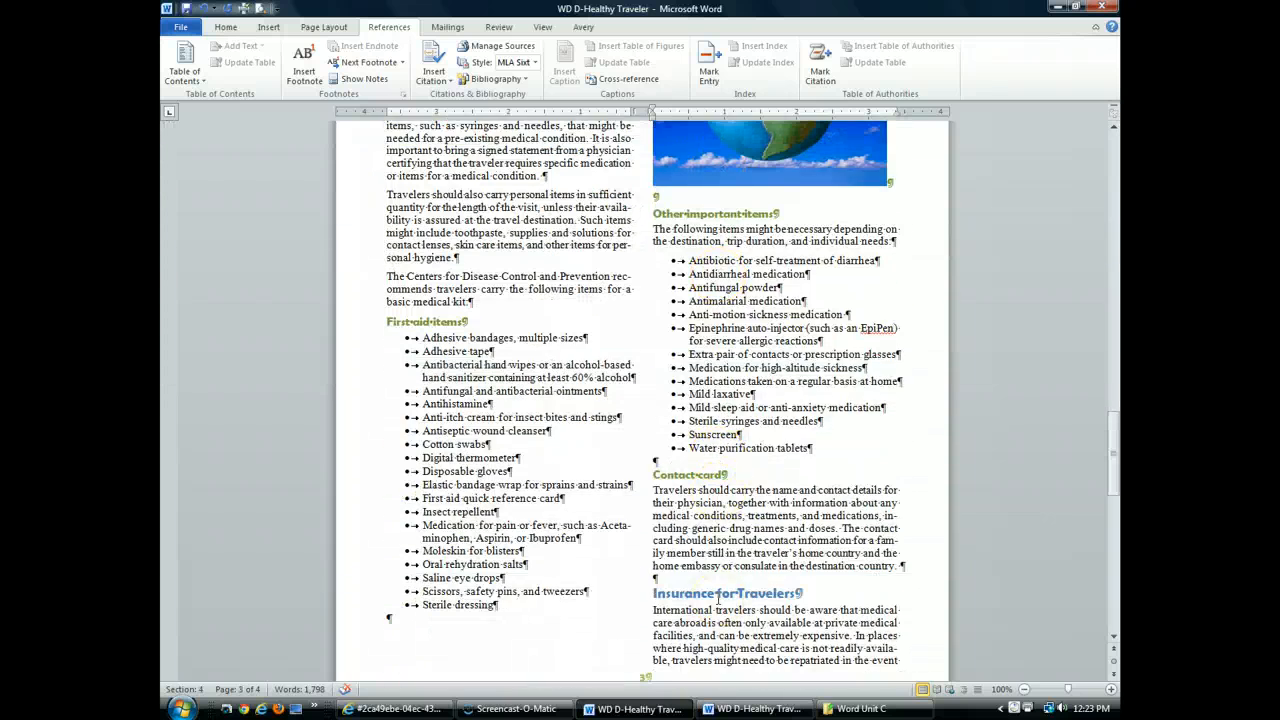
scroll(717, 598, "down", 1)
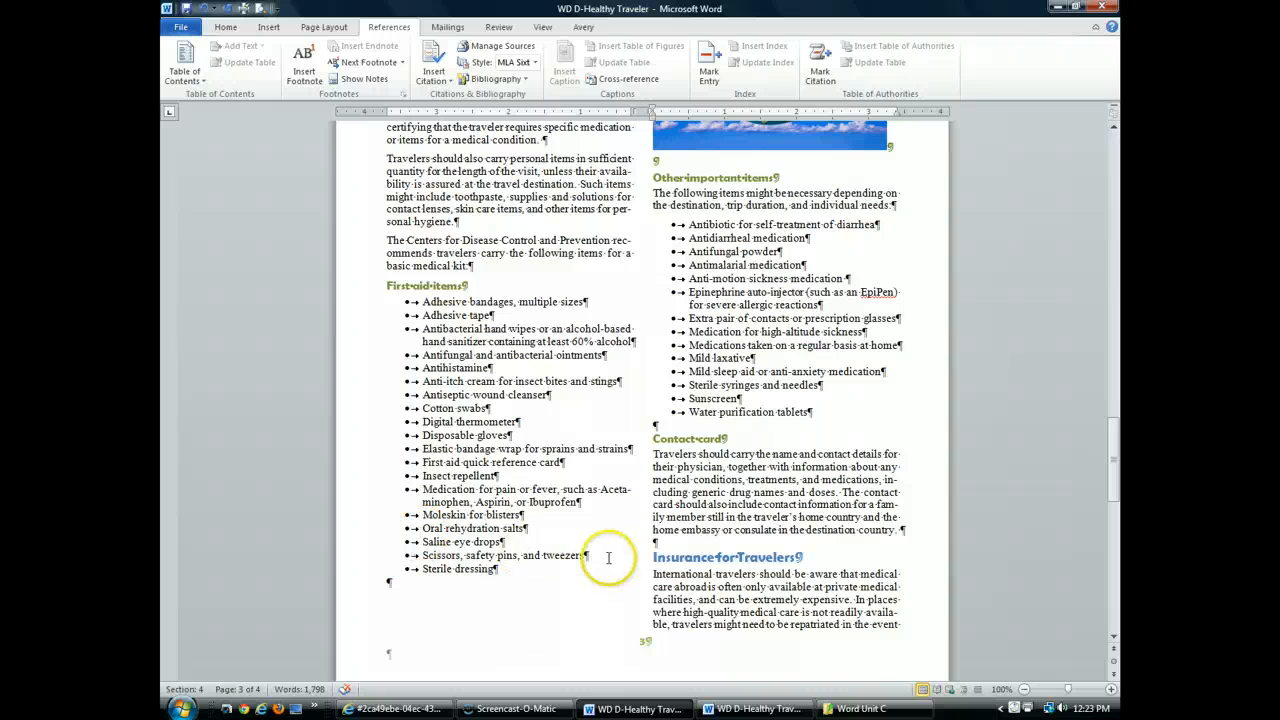
left_click(583, 556)
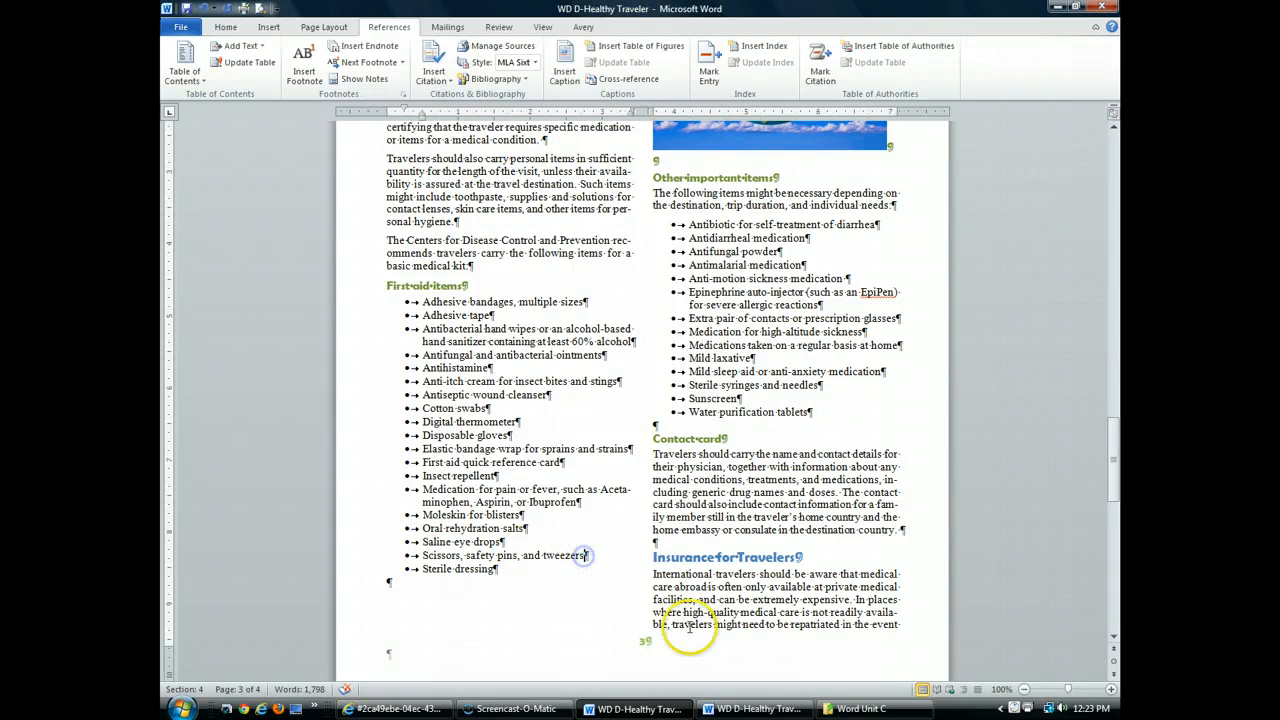
left_click(304, 66)
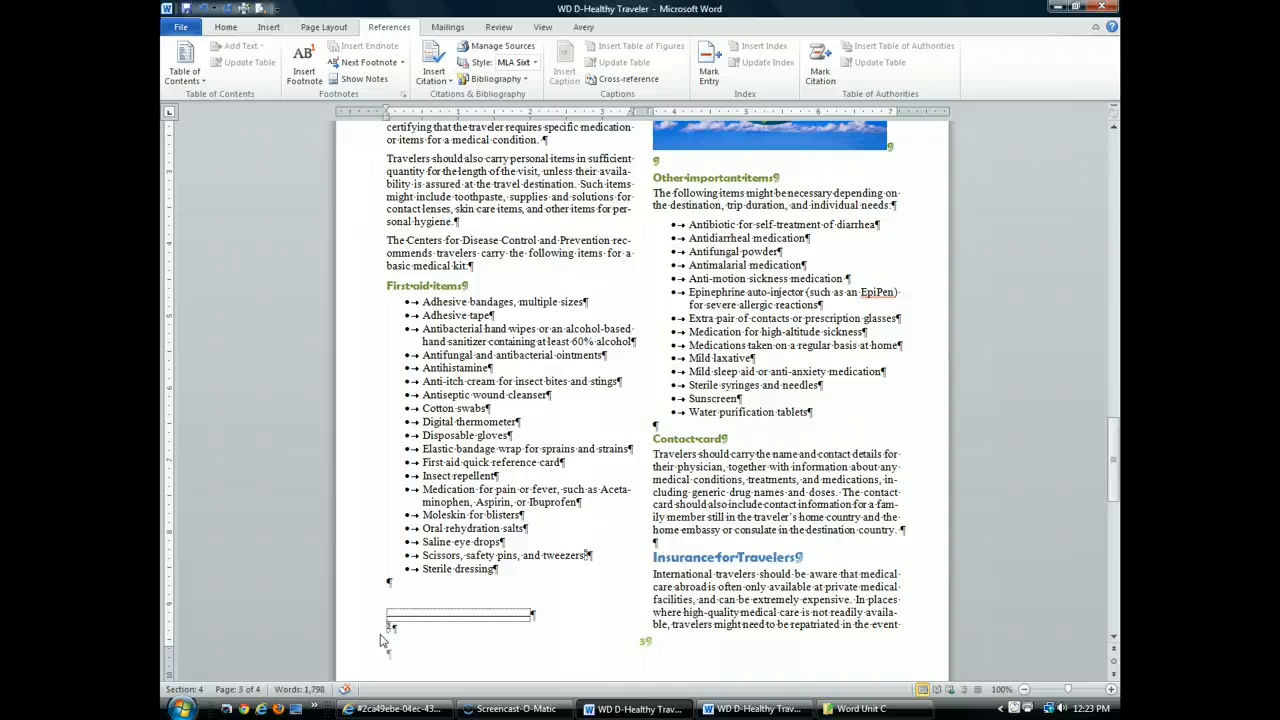
type("Pack these items in checked")
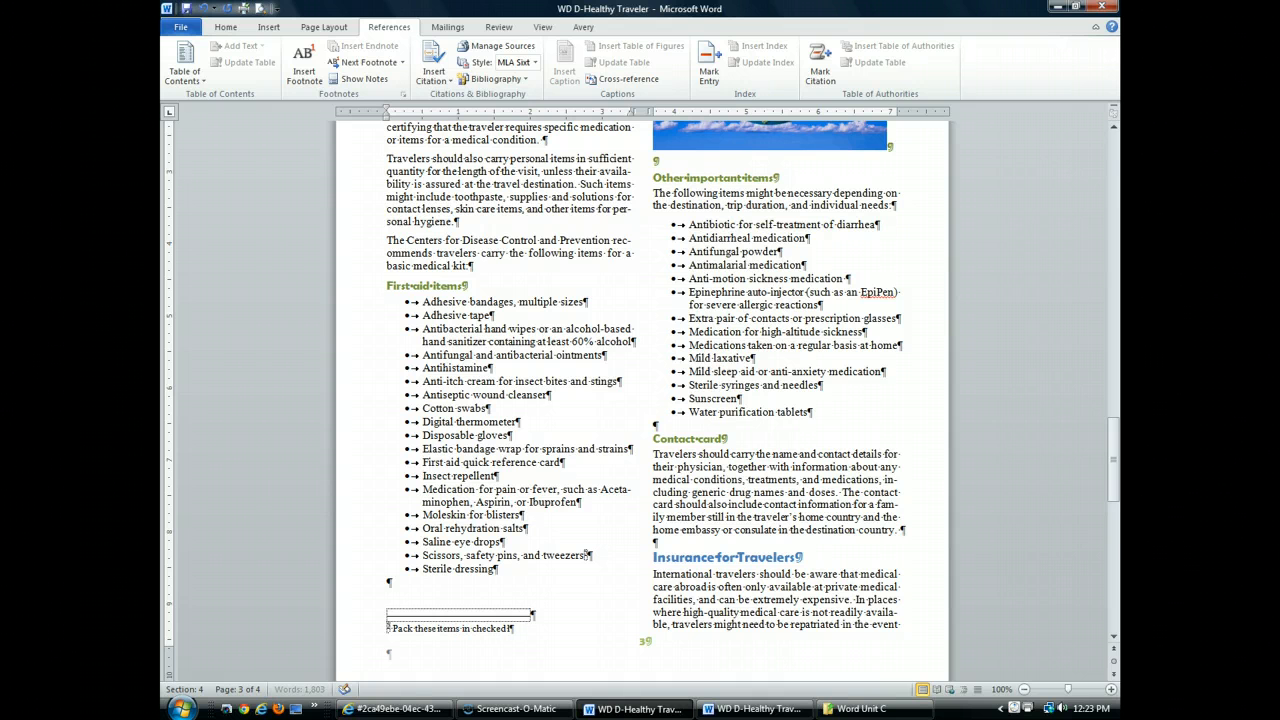
type(" luggage.")
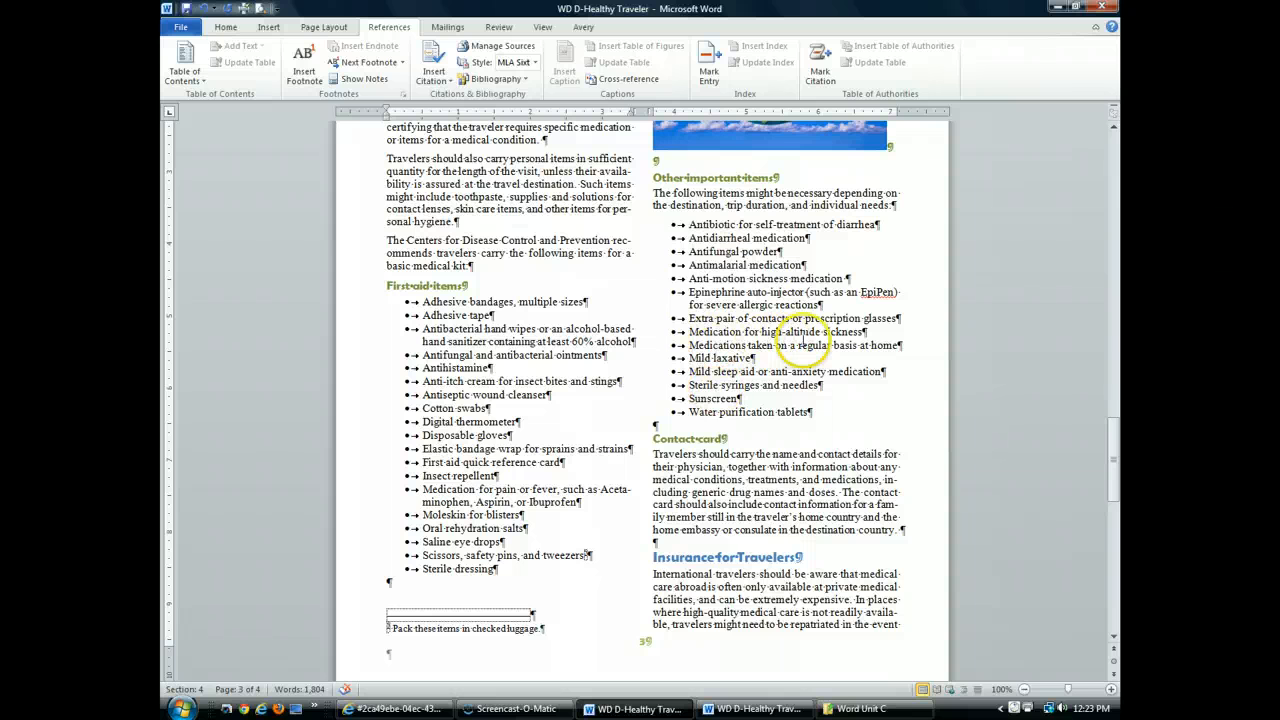
Add a footnote to "Medications taken on a regular basis at home" reading "All medications should be stored in carry-on luggage, in their original containers with clear labels."
left_click(902, 345)
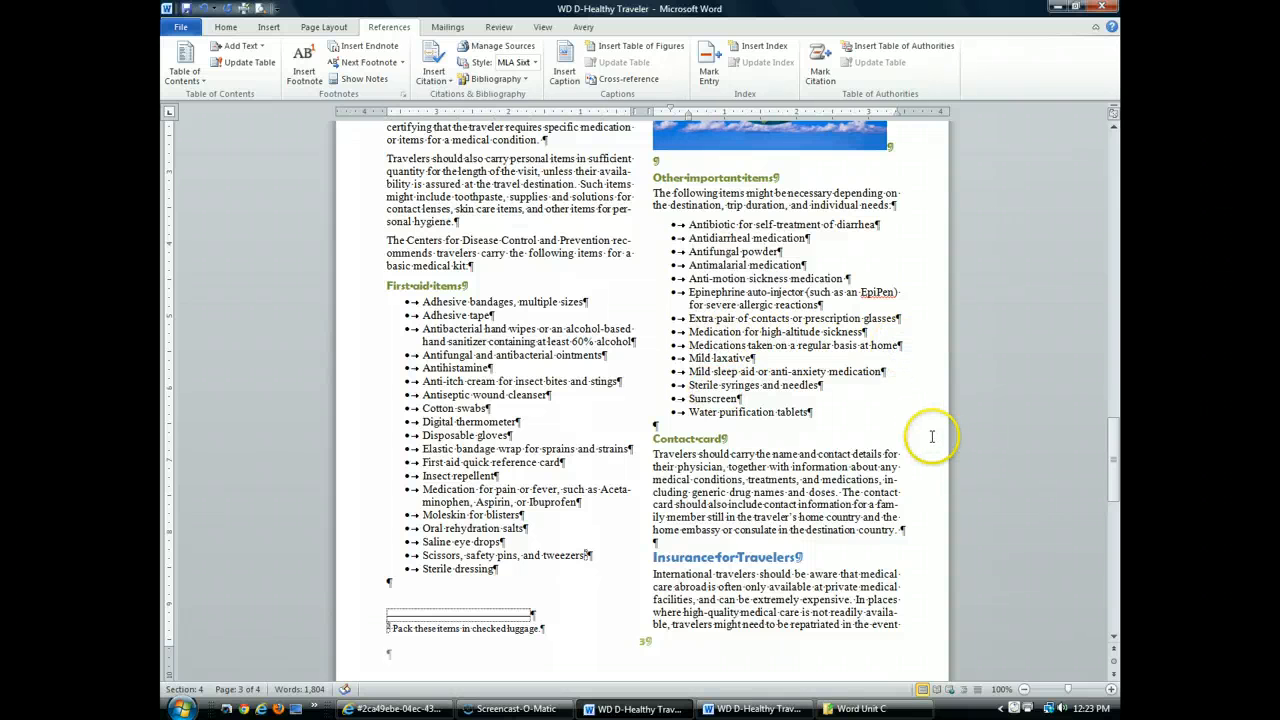
left_click(302, 66)
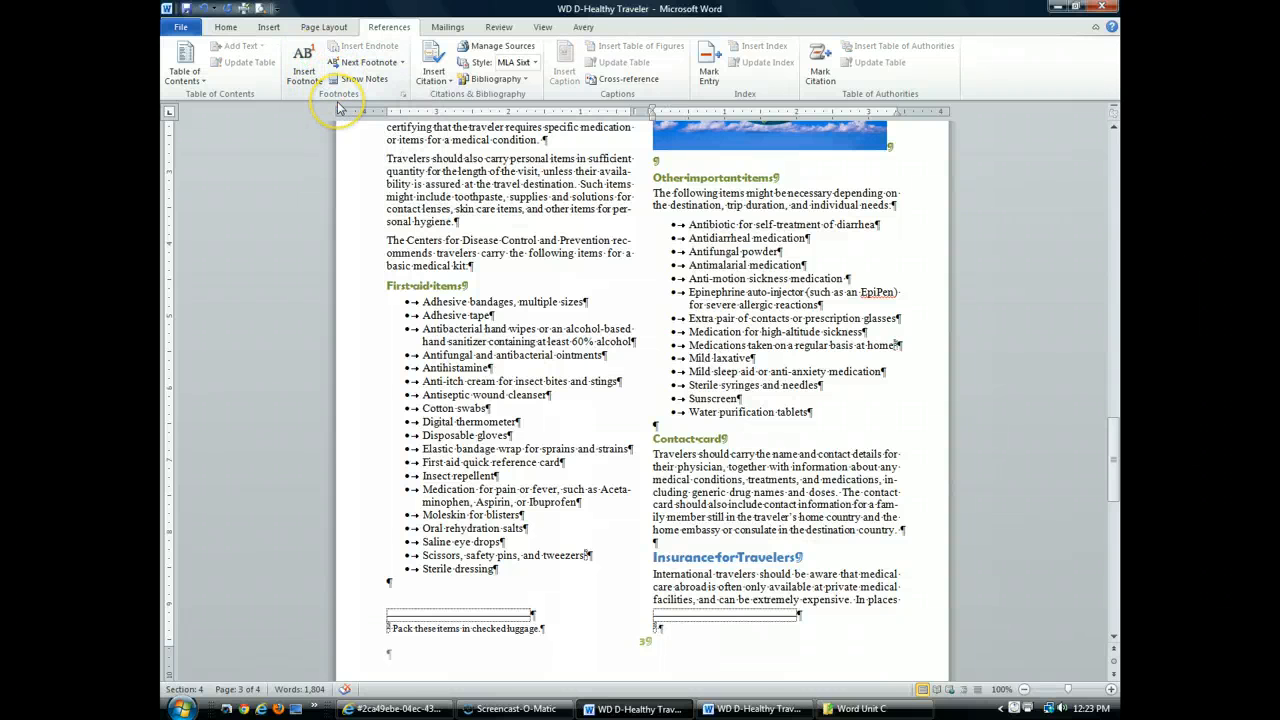
type("All ")
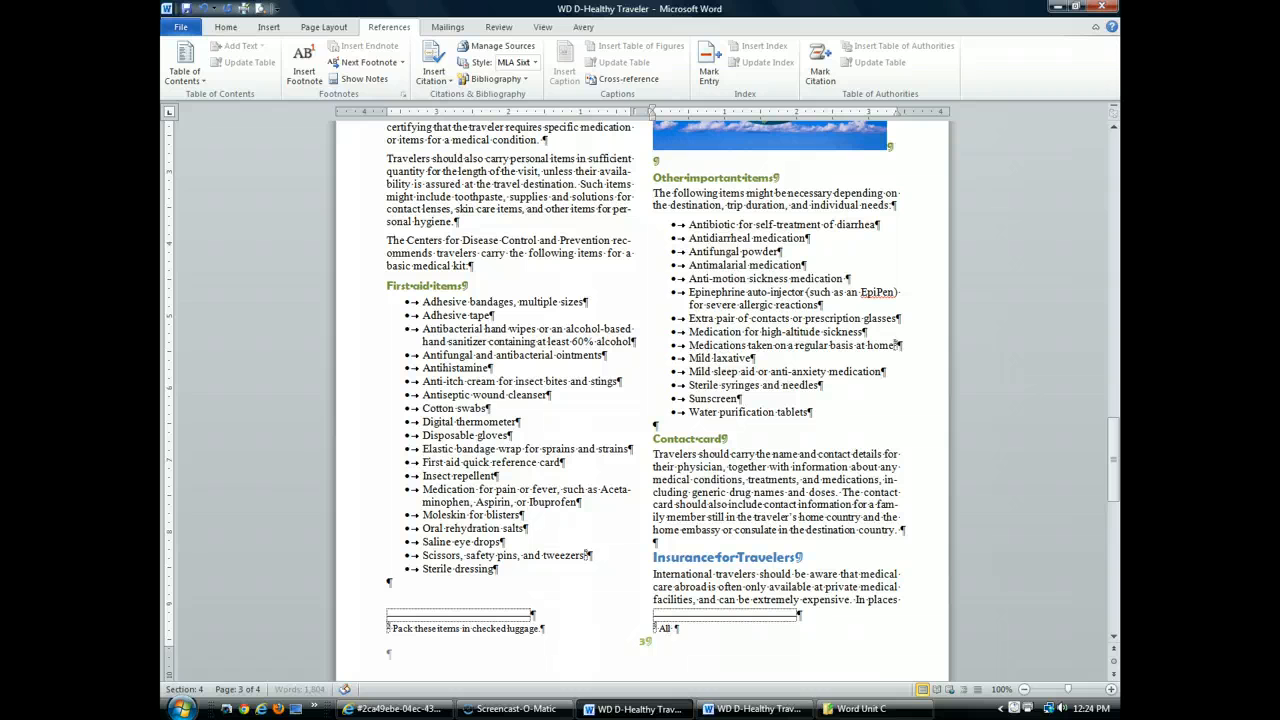
type("medications should be stored in carry-on")
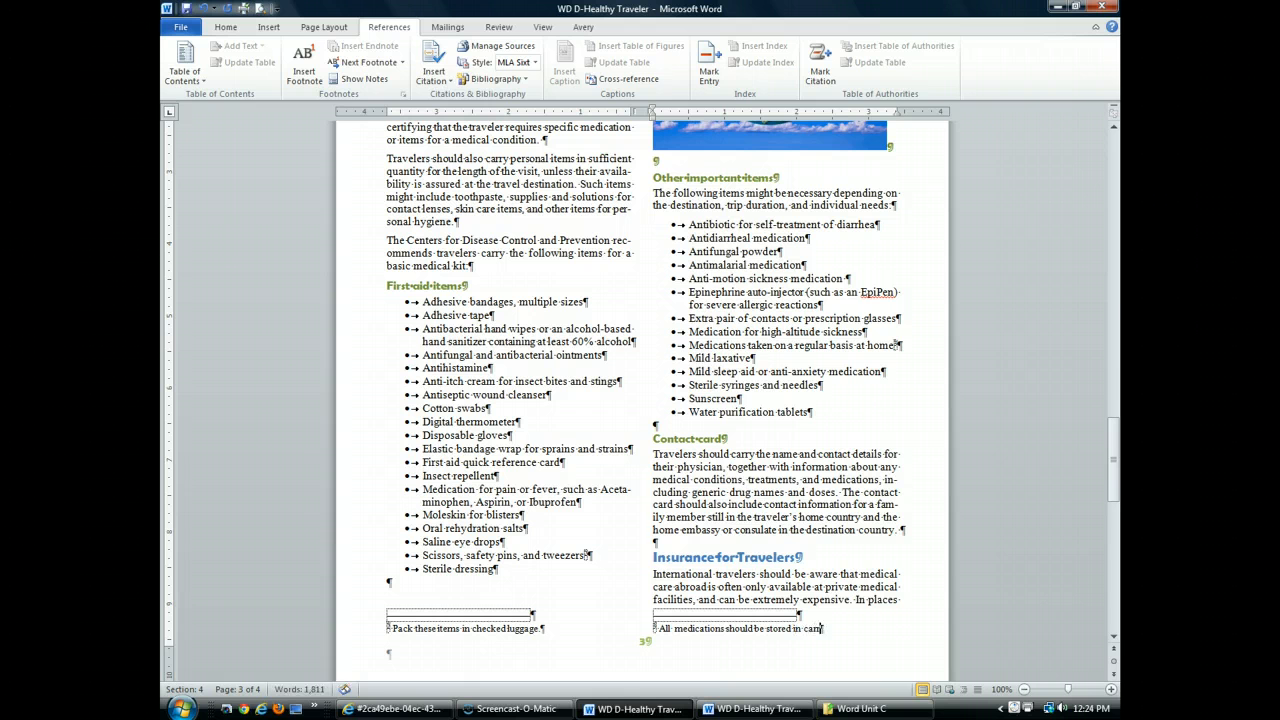
type(" luggage, in their or")
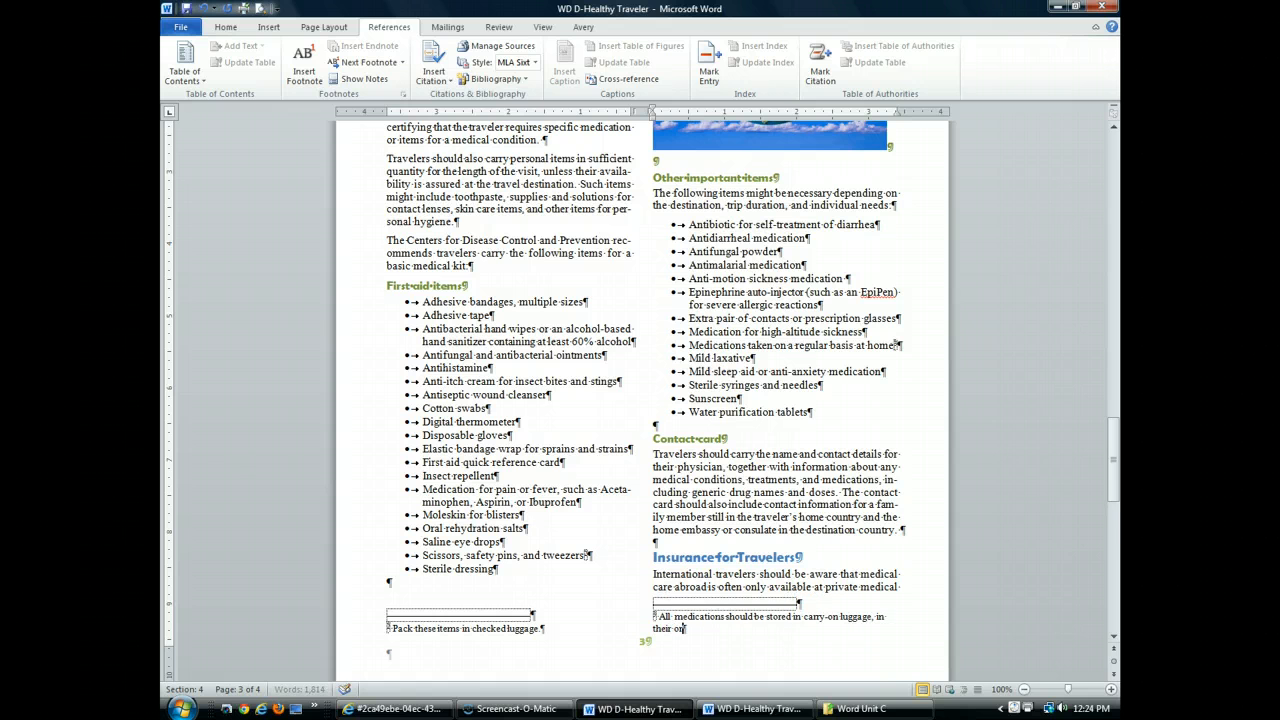
type("iginal containers with clear labels. Carry")
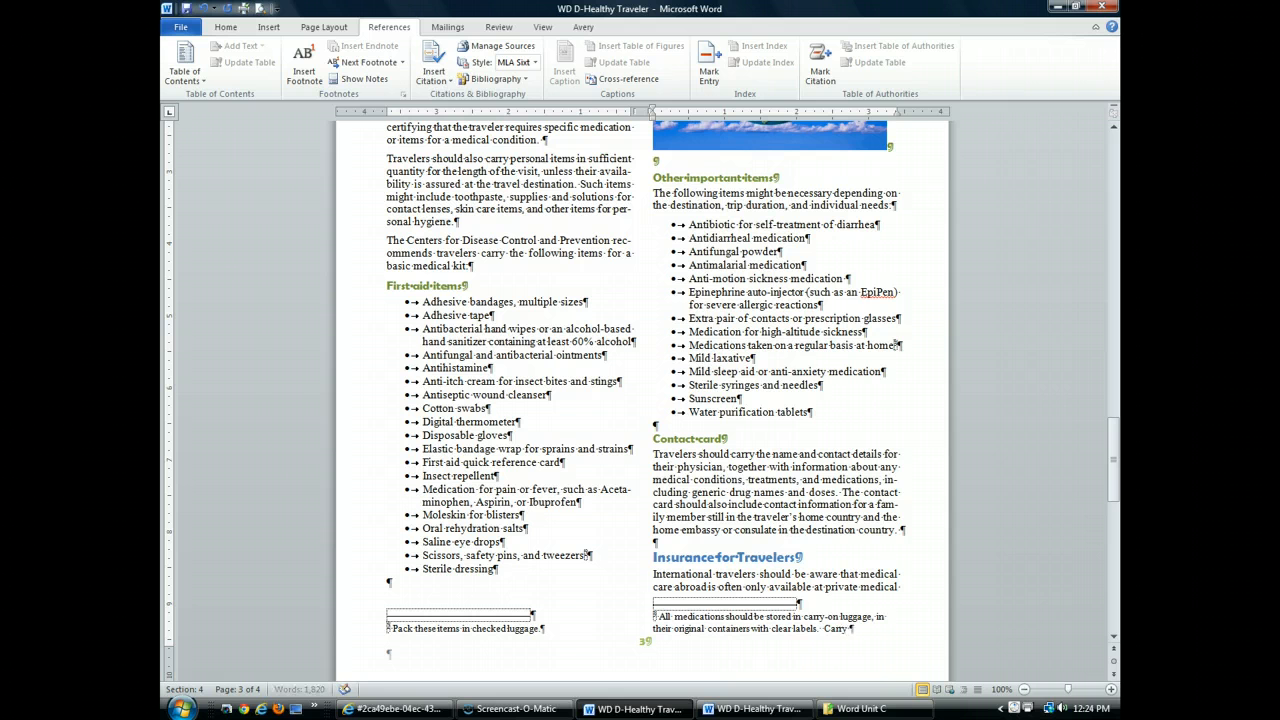
type(" a duplicate su")
type("ppl")
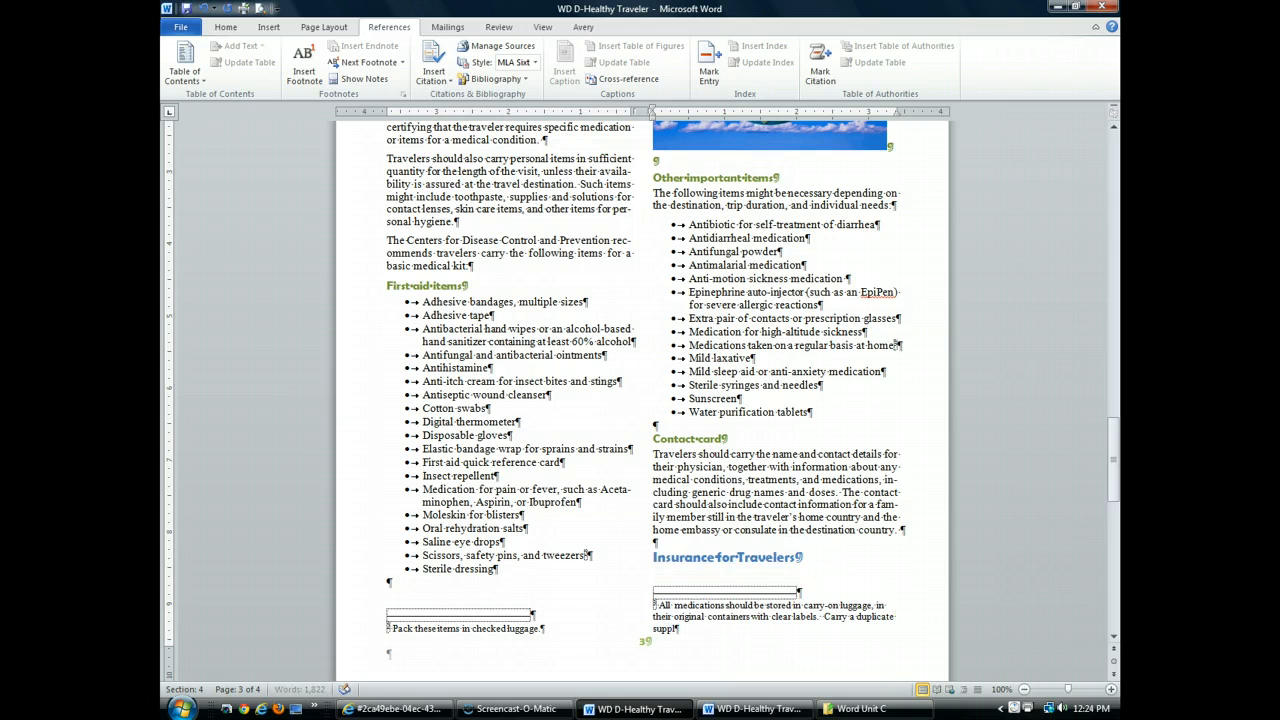
type("y in checked luggage.")
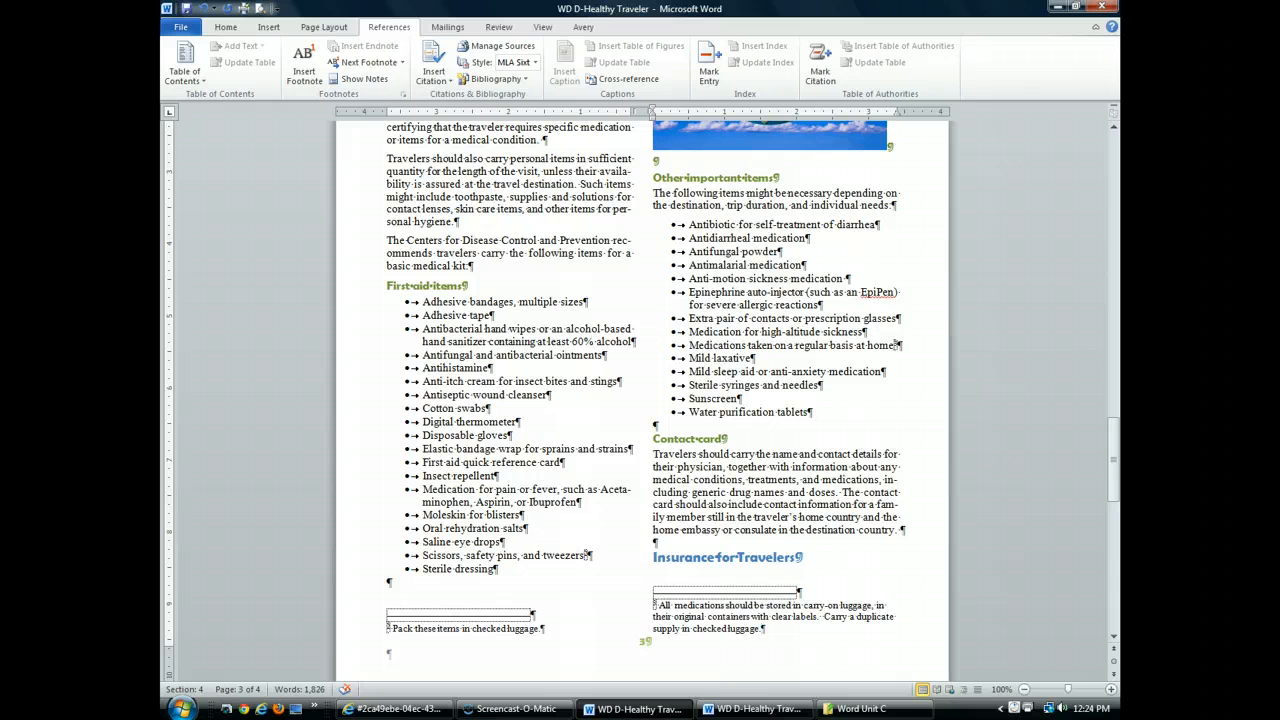
Add a footnote after "Sunscreen" in the Other important items list reading "SPF 15 or rgeater", and save the document
left_click(752, 398)
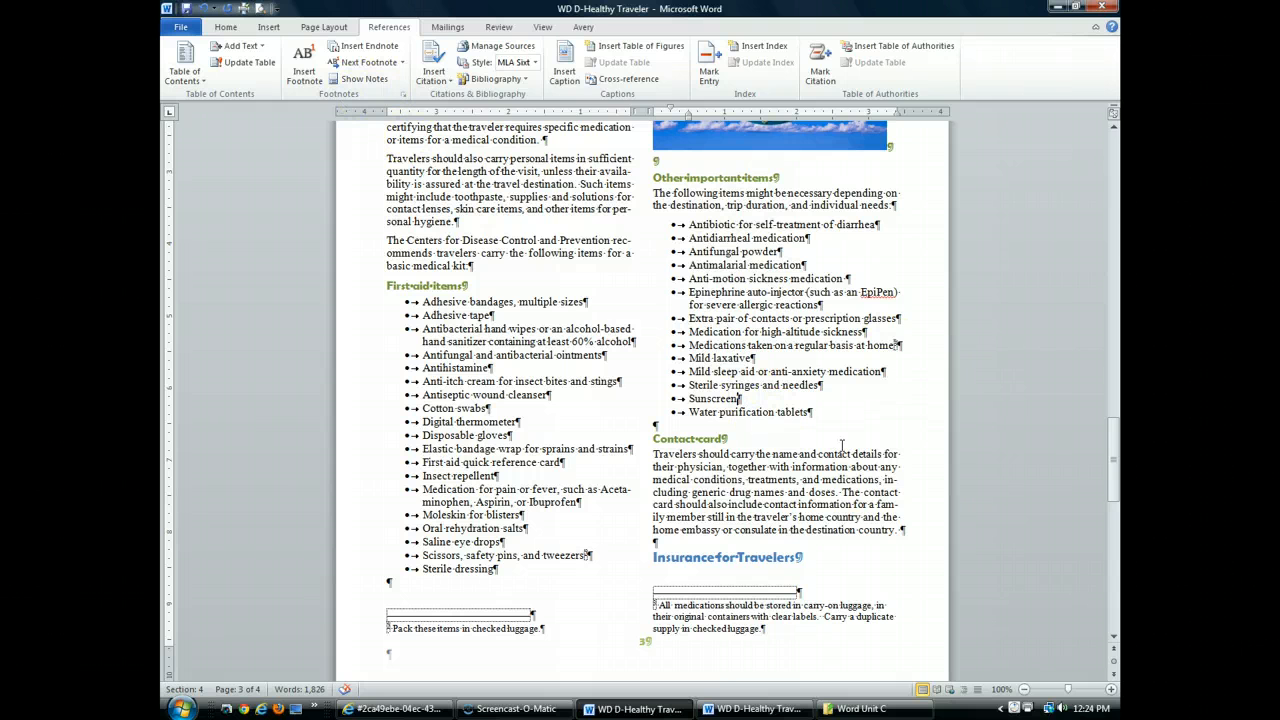
left_click(300, 66)
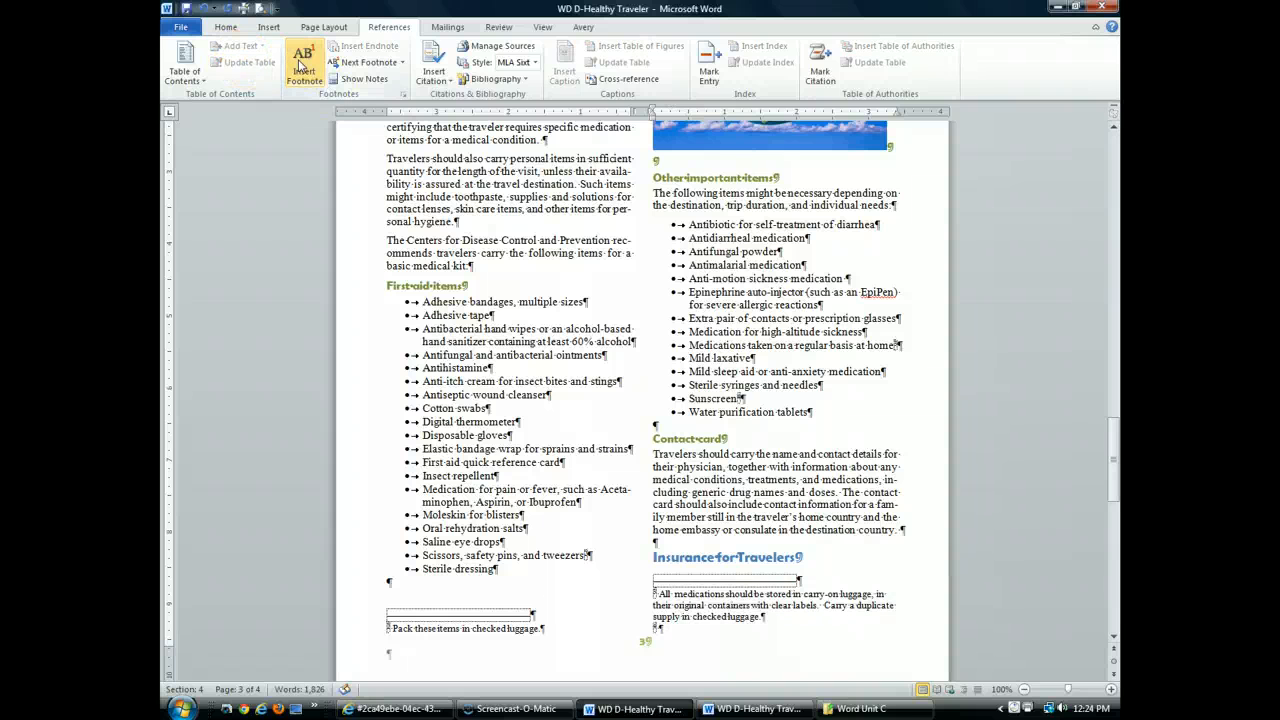
type("SPF")
type("15 or hig")
type("eater")
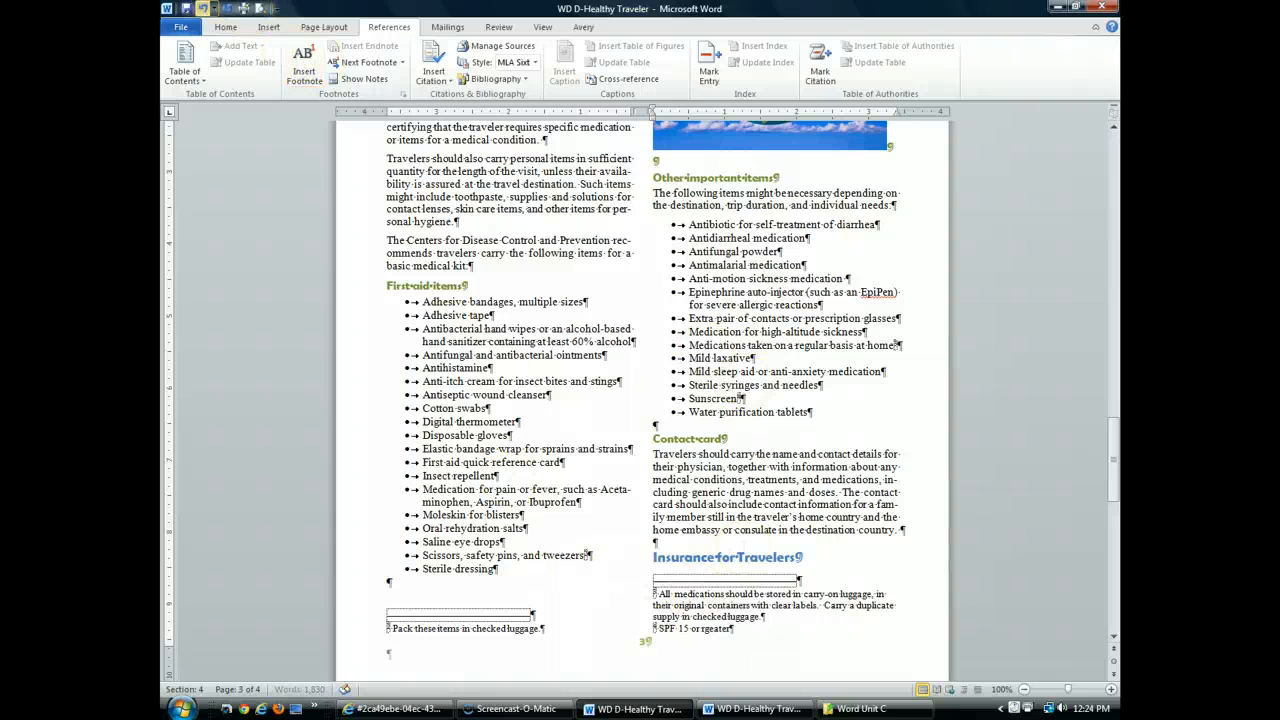
left_click(187, 10)
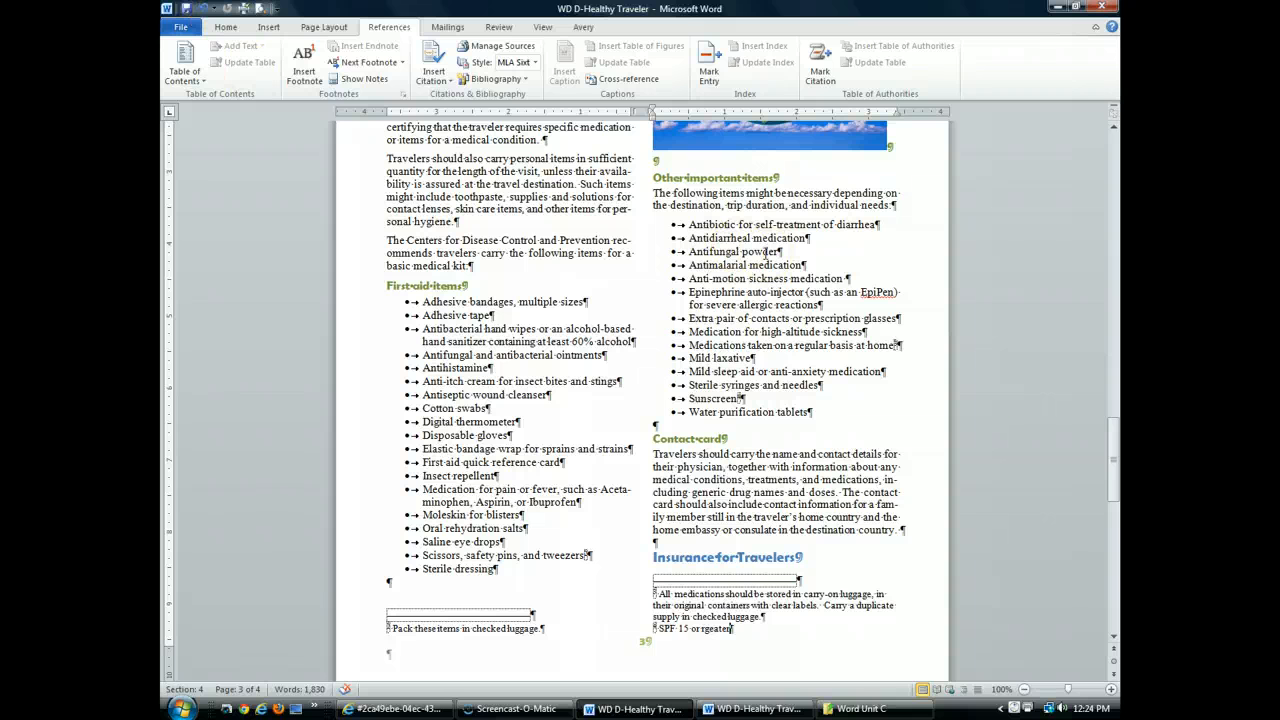
Return to the start of the document and review the footnote references one after another
key("ctrl+Home")
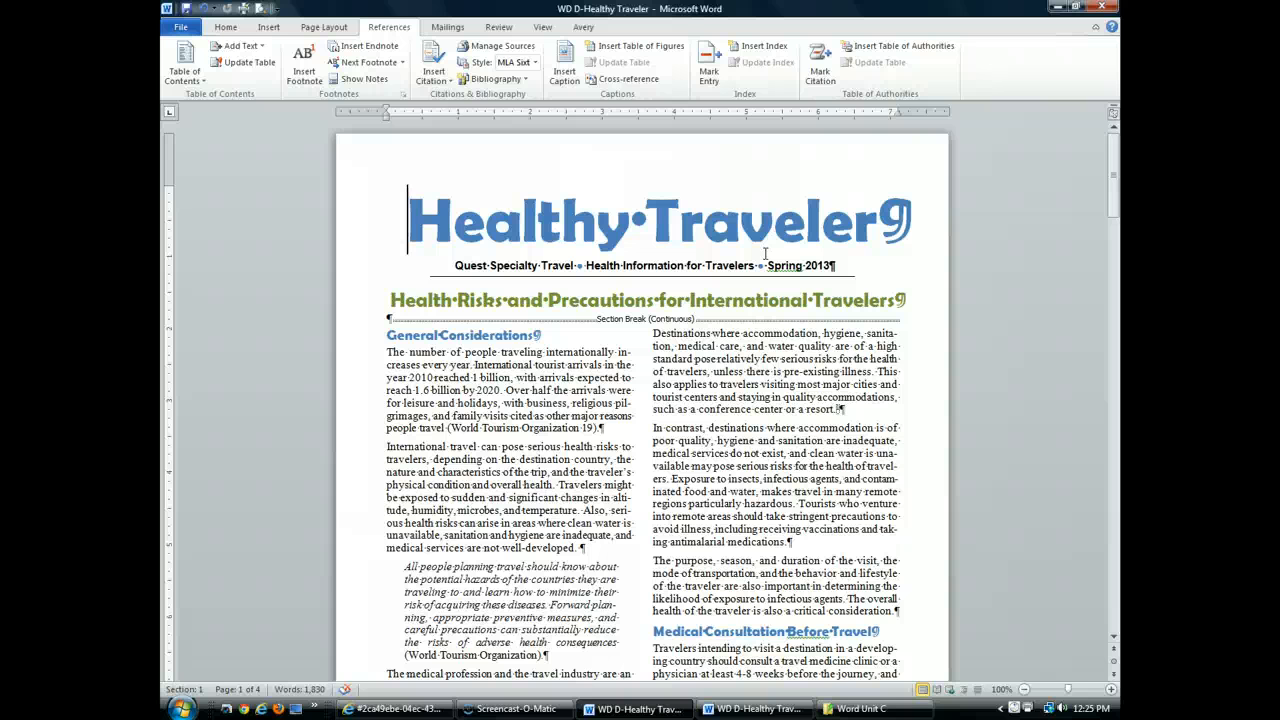
left_click(378, 64)
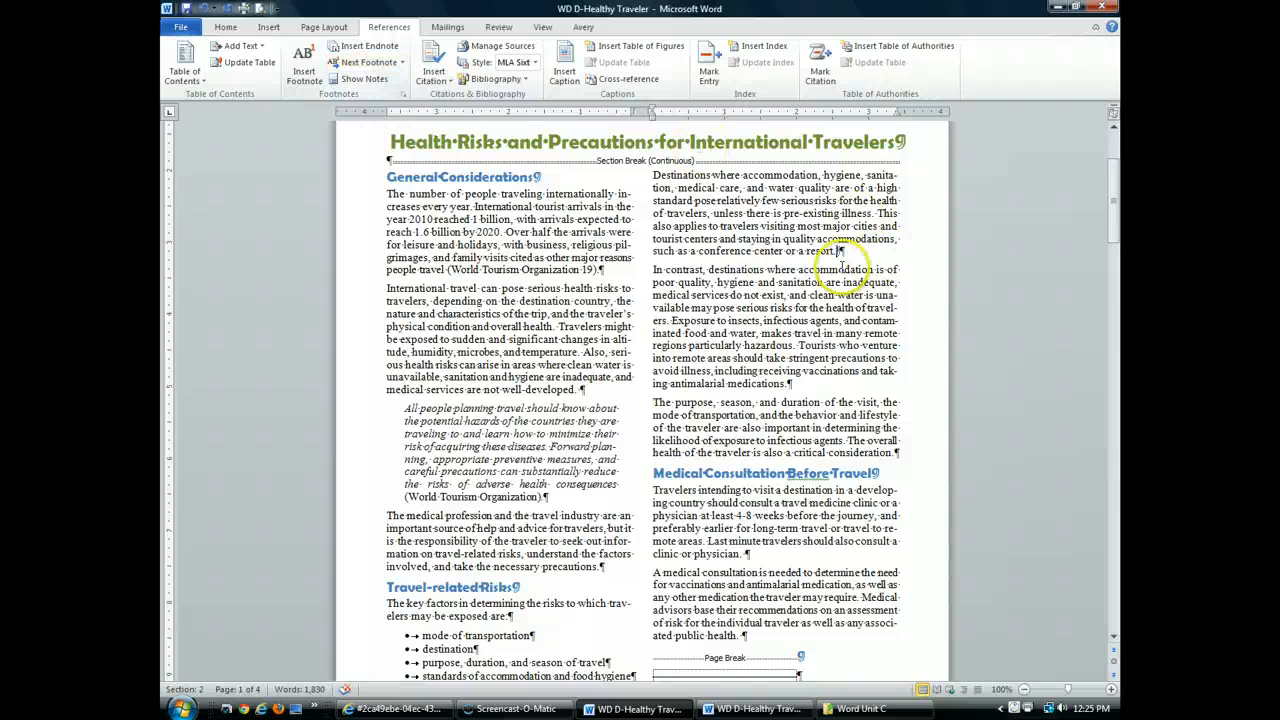
left_click(352, 63)
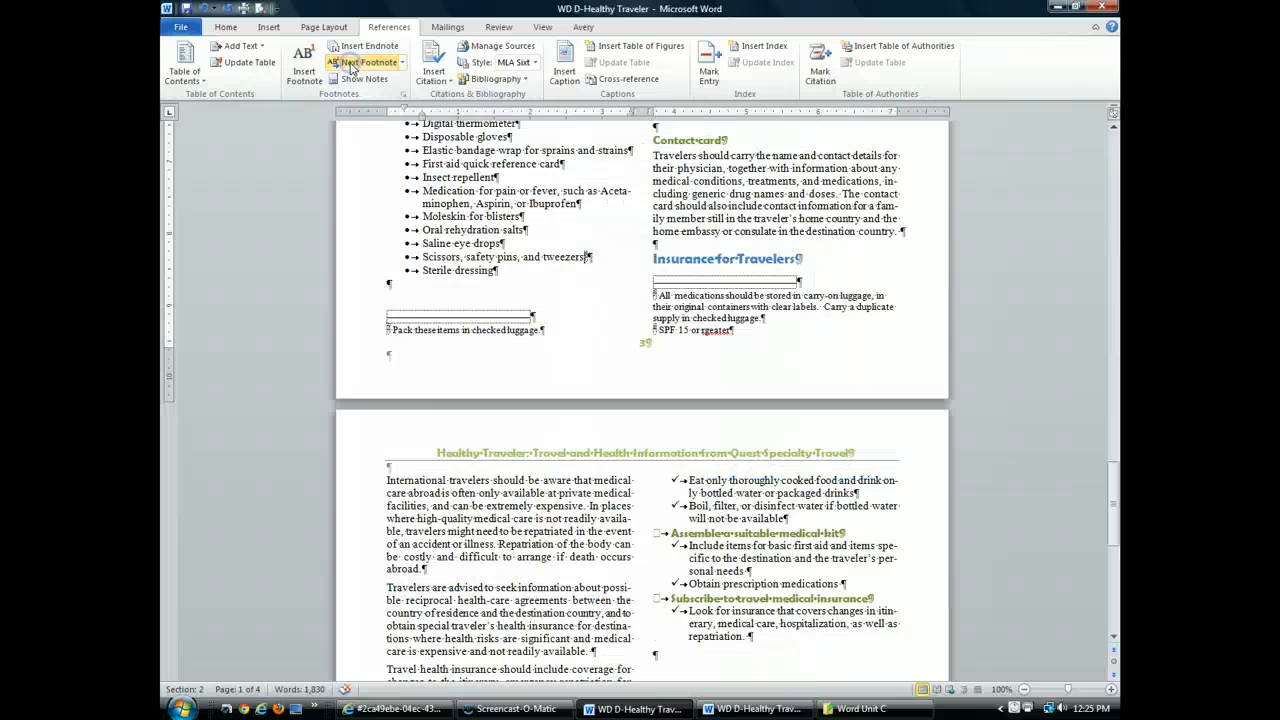
left_click(352, 63)
left_click(350, 63)
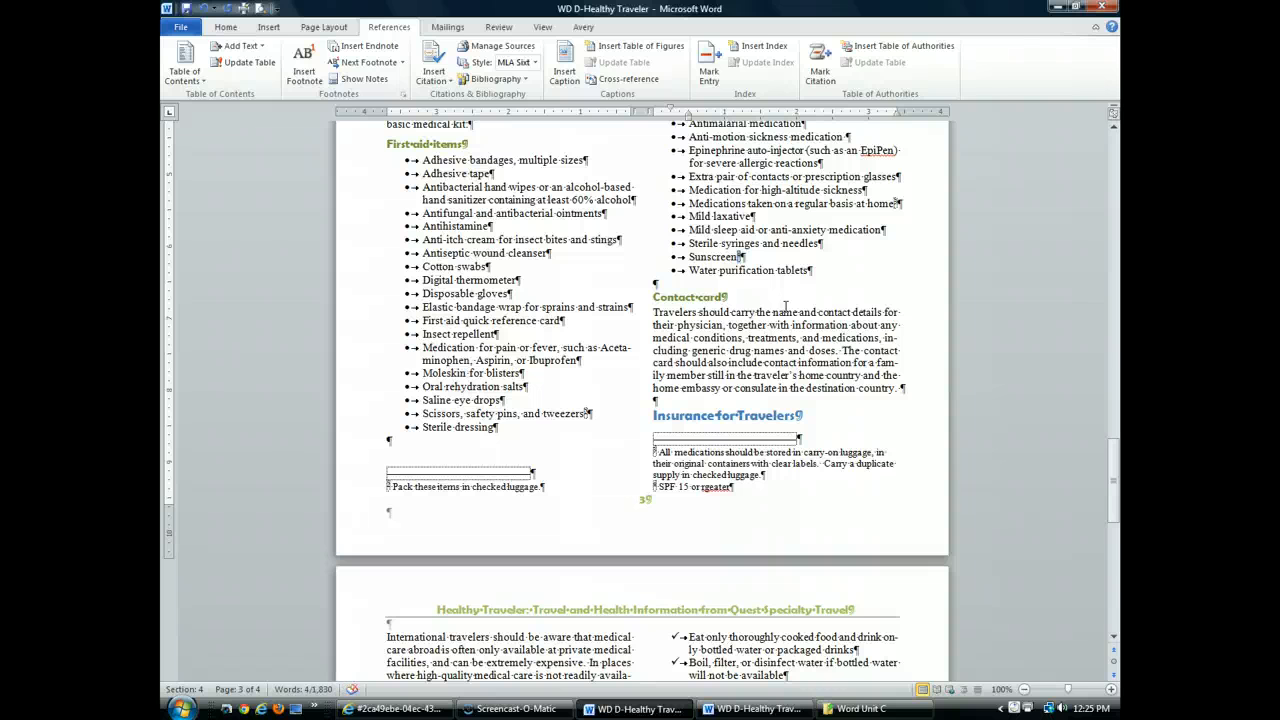
Delete the footnote reference after "Sunscreen" and undo the deletion
key("Delete")
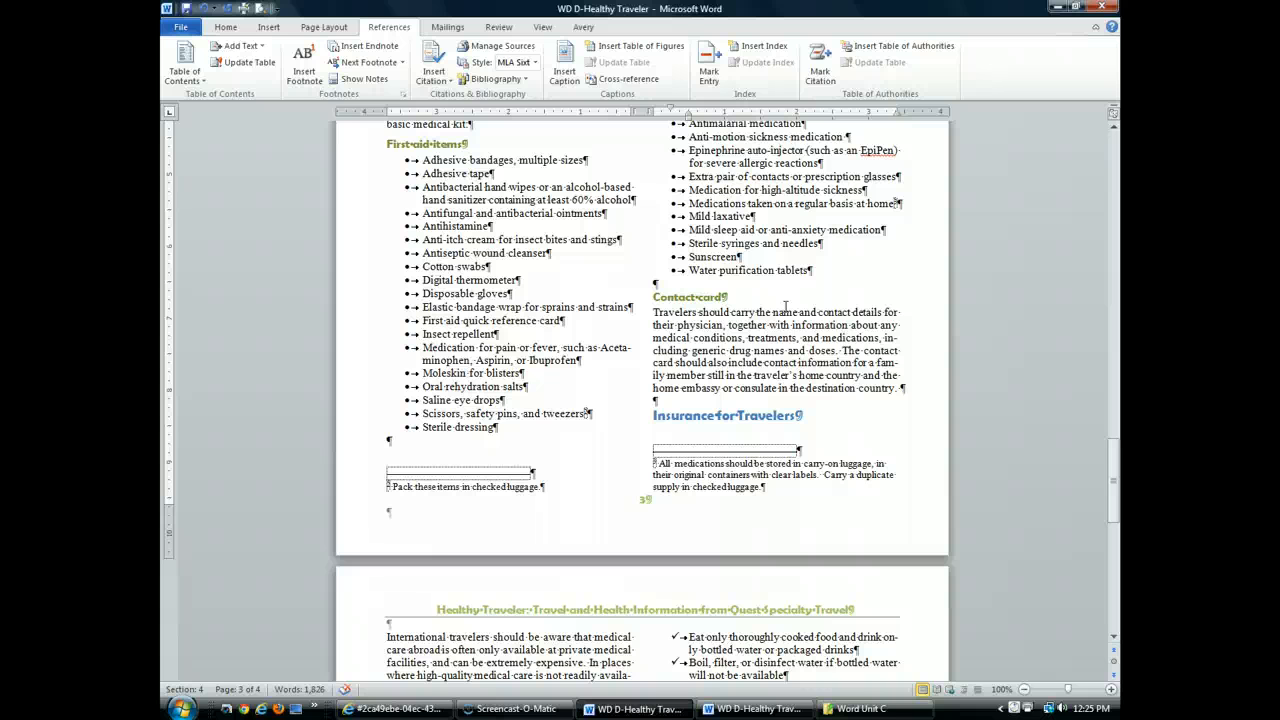
key("ctrl+z")
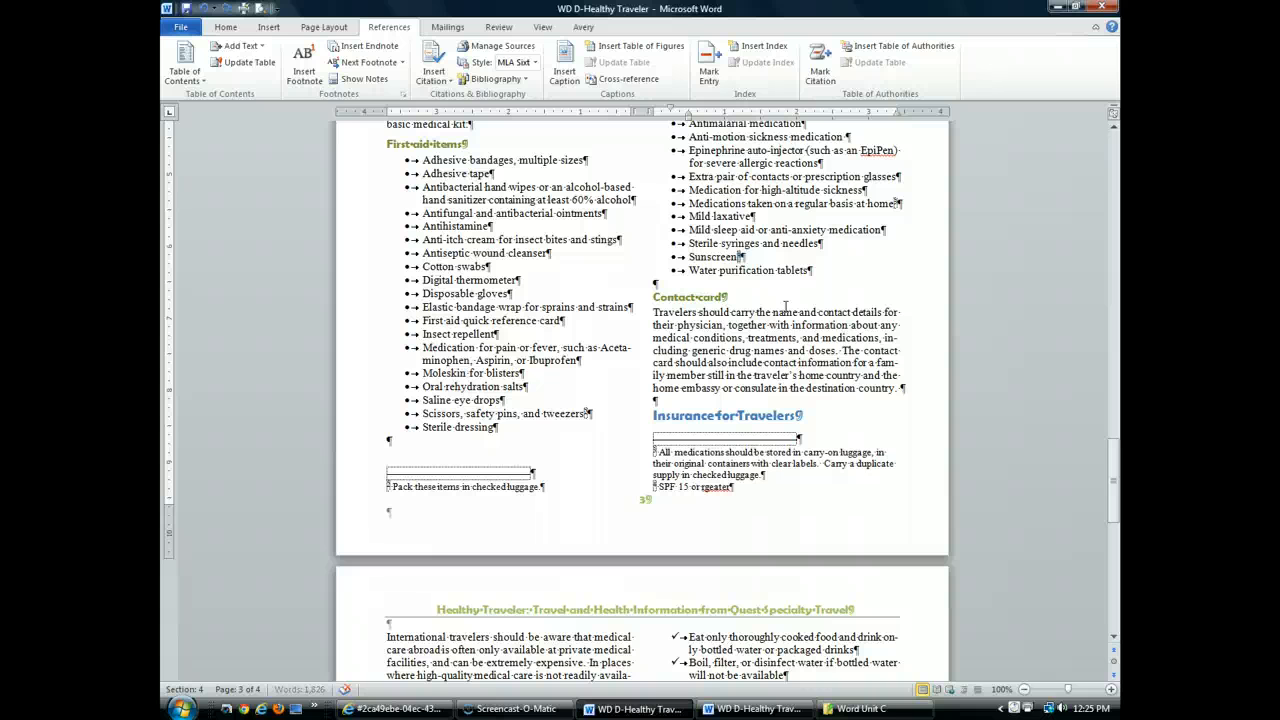